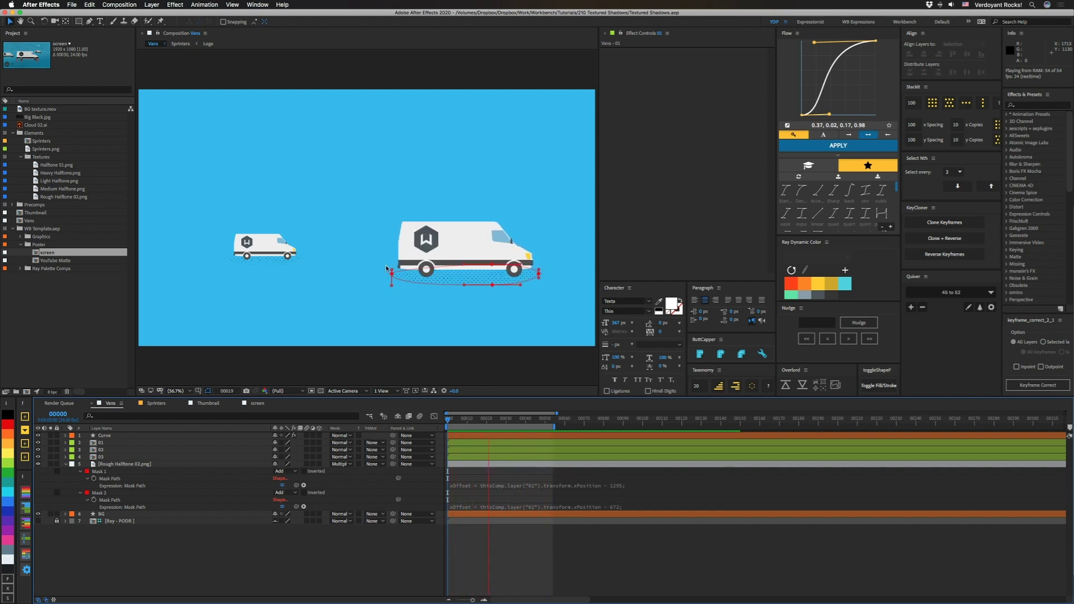
Scrub the animation to check the shadow follows, hide mask outlines, and return to frame 0
{"action": "left_click_drag", "start_coordinate": [511, 423], "coordinate": [445, 423]}
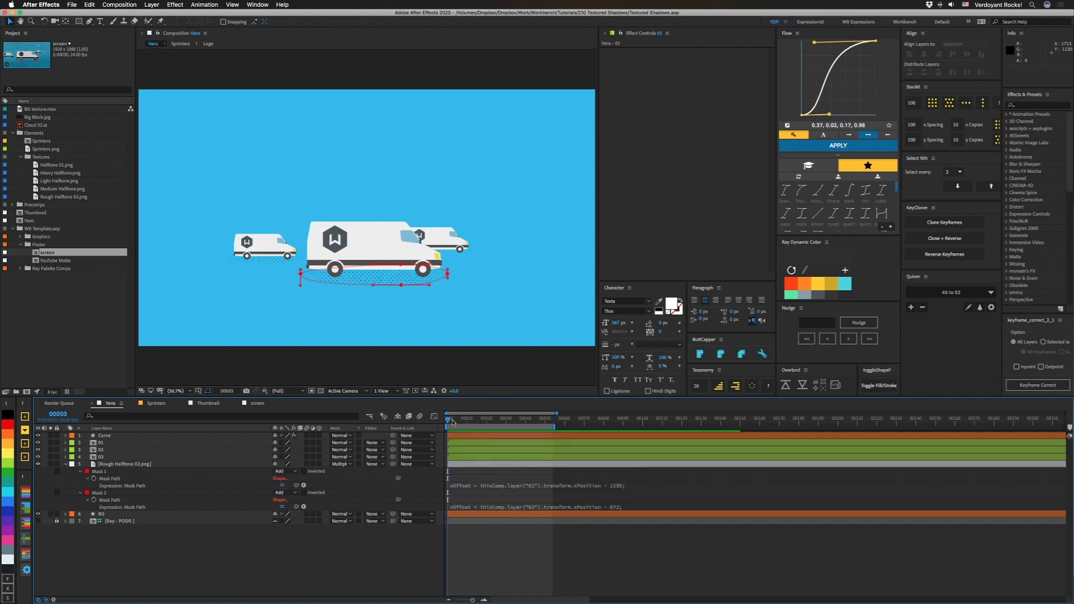
{"action": "left_click_drag", "start_coordinate": [453, 421], "coordinate": [457, 422]}
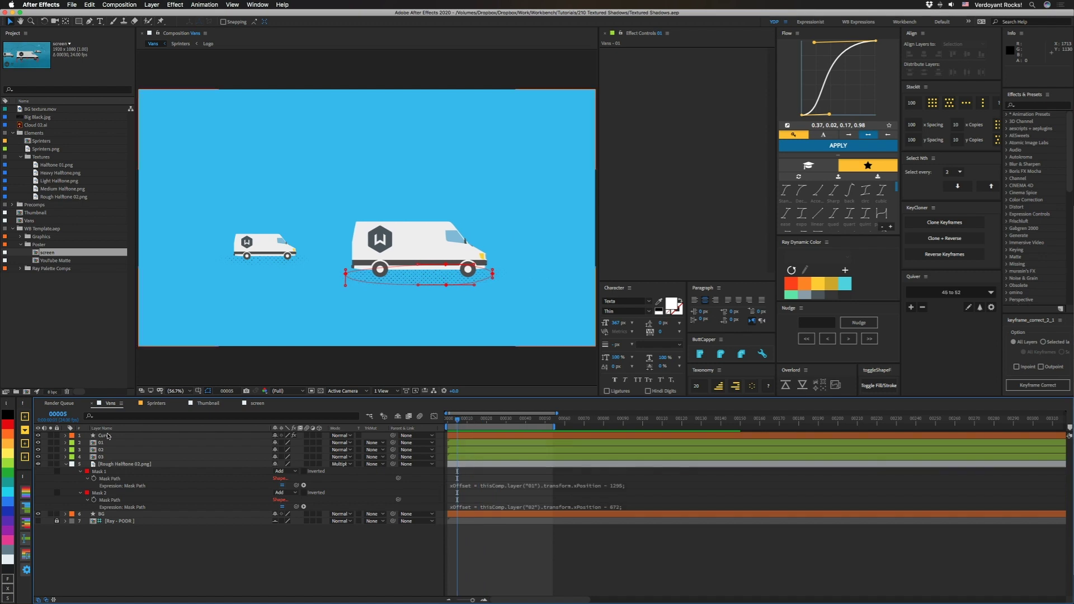
{"action": "left_click", "coordinate": [37, 436]}
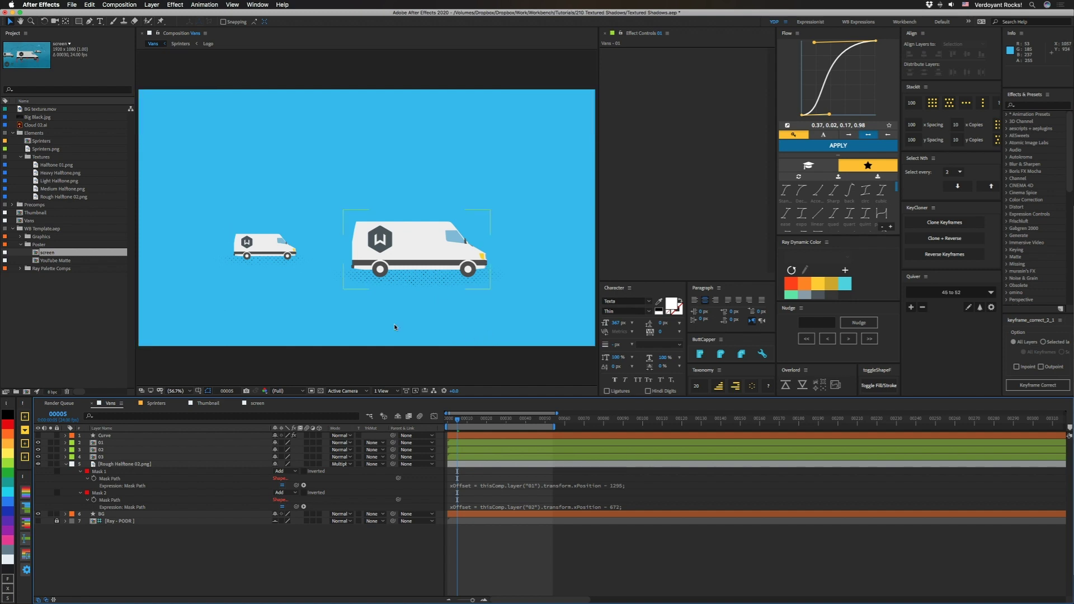
{"action": "left_click_drag", "start_coordinate": [490, 422], "coordinate": [408, 432]}
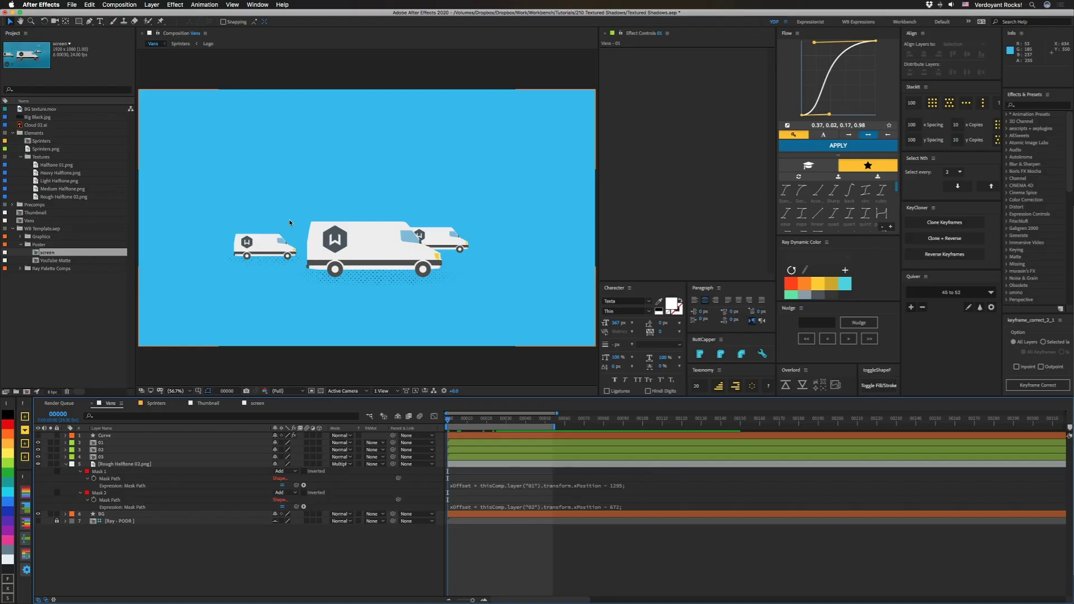
Slide the small van 02 to the far left side of the composition
{"action": "left_click", "coordinate": [109, 442]}
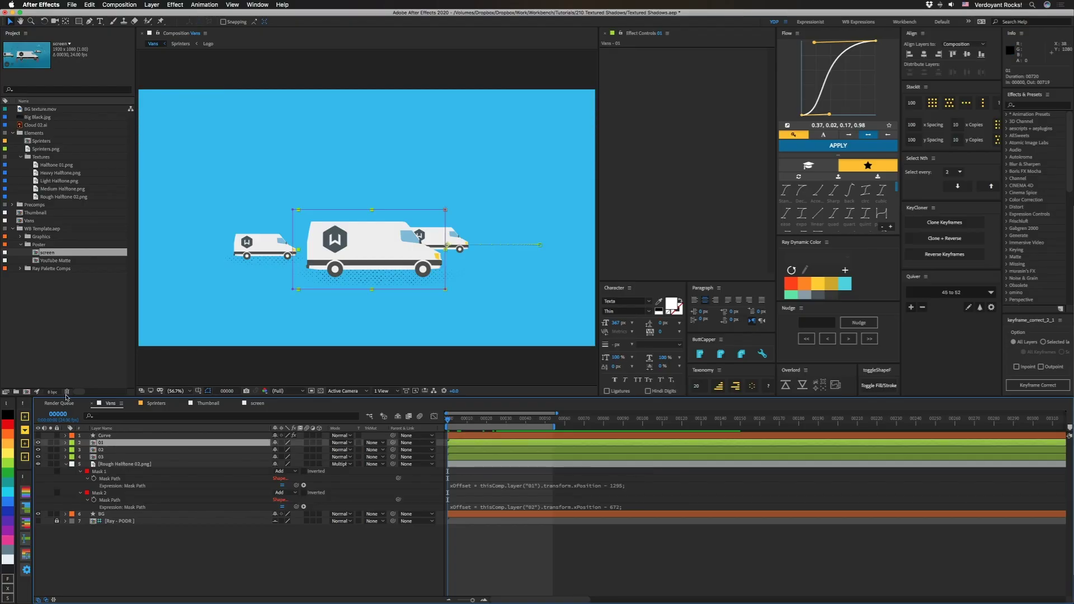
{"action": "left_click", "coordinate": [103, 450]}
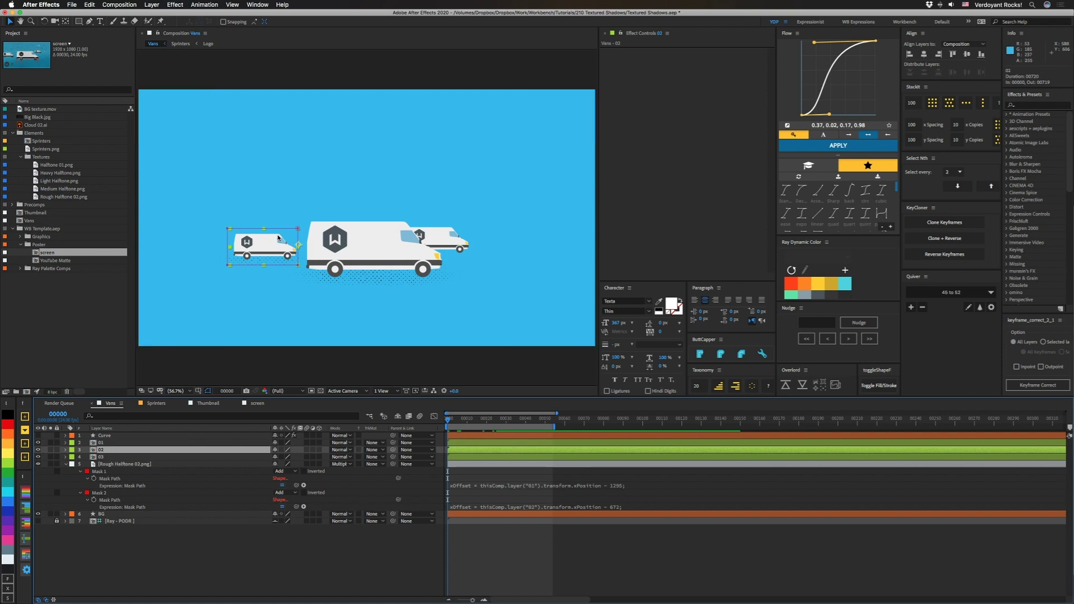
{"action": "left_click_drag", "start_coordinate": [263, 212], "coordinate": [534, 244]}
{"action": "left_click_drag", "start_coordinate": [426, 251], "coordinate": [141, 245]}
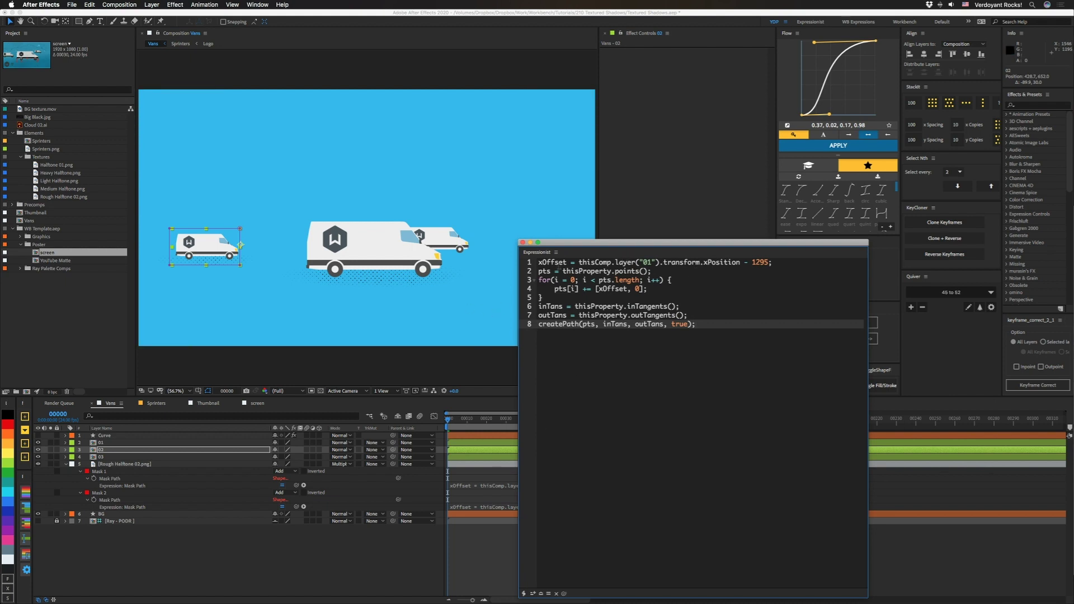
Show van 01's Position values, X 1295 and Y 652, with the P shortcut
{"action": "left_click", "coordinate": [102, 443]}
{"action": "key", "text": "p"}
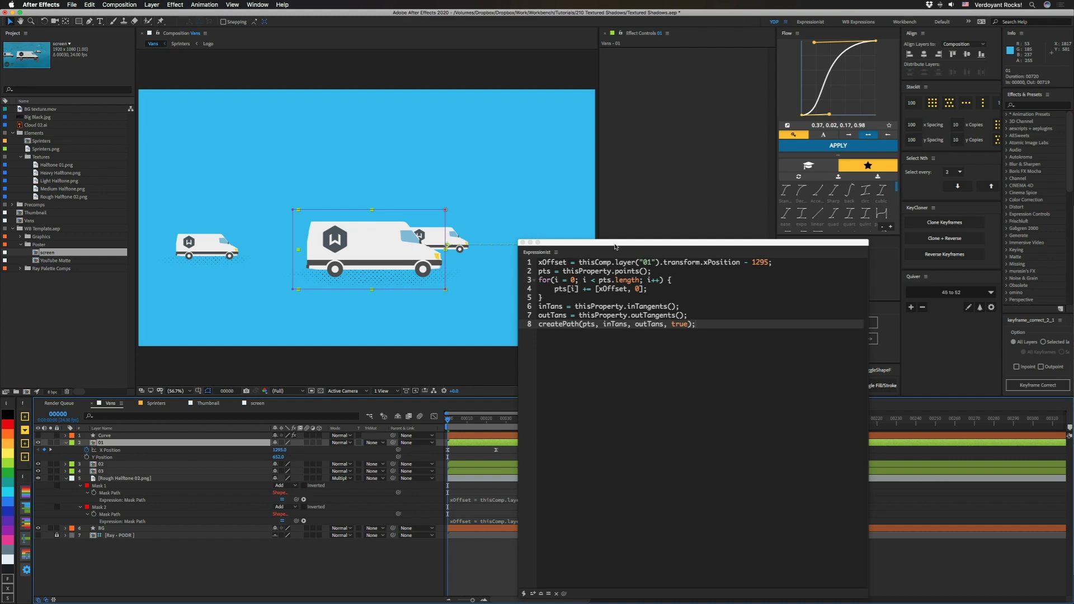
{"action": "left_click_drag", "start_coordinate": [615, 247], "coordinate": [748, 243]}
{"action": "left_click", "coordinate": [496, 420]}
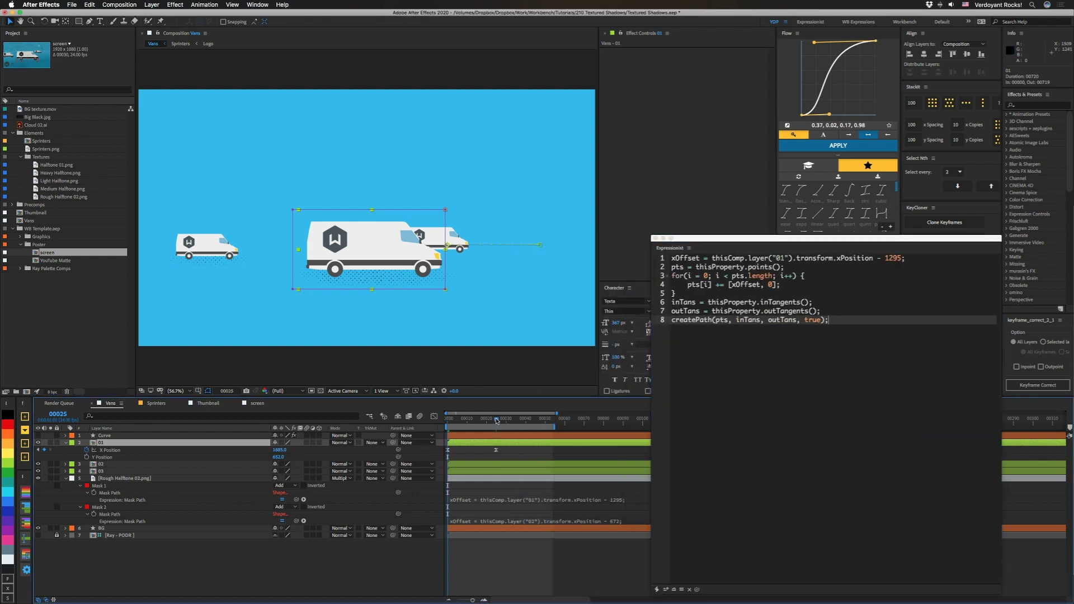
{"action": "left_click", "coordinate": [279, 449]}
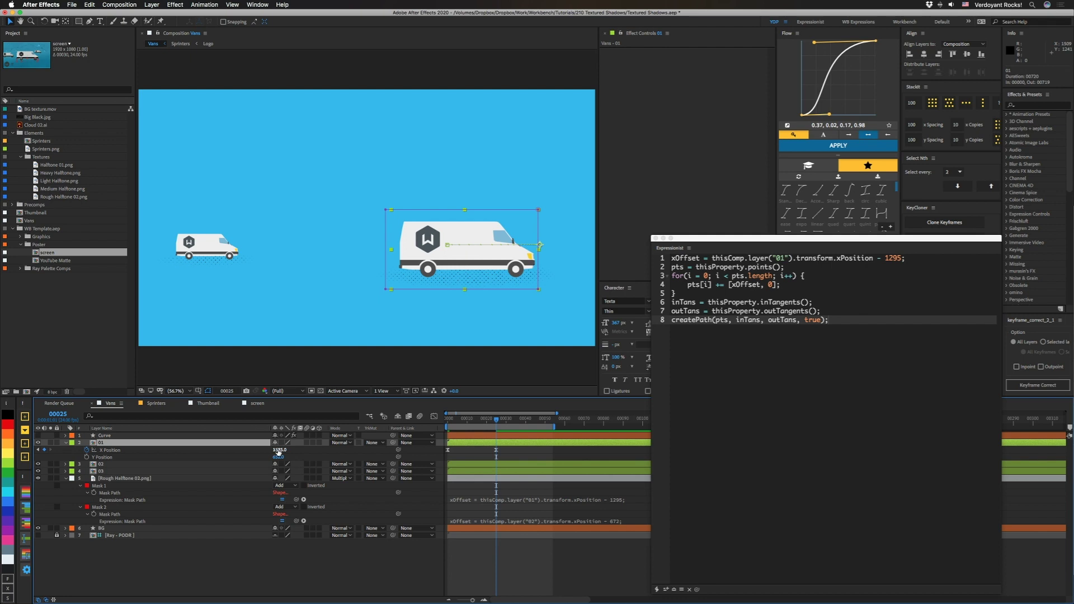
{"action": "key", "text": "Return"}
{"action": "key", "text": "Home"}
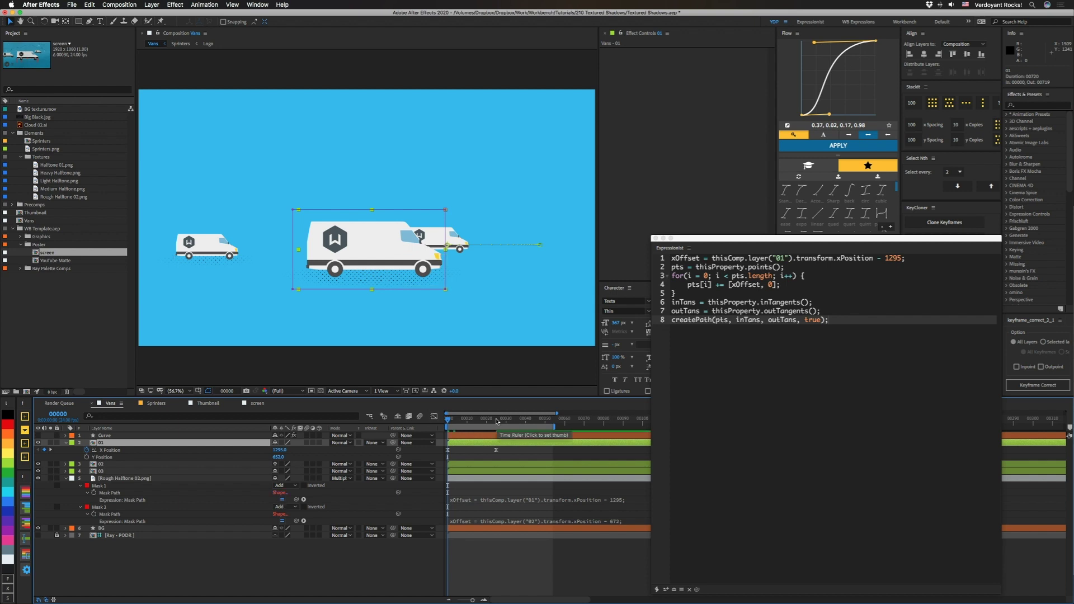
{"action": "left_click", "coordinate": [497, 420]}
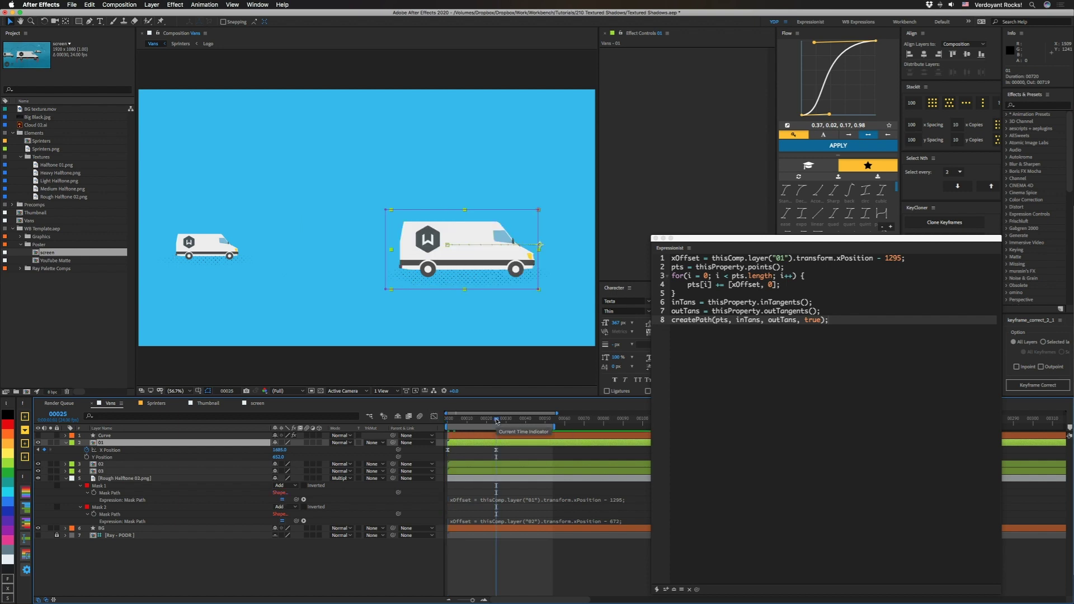
{"action": "left_click", "coordinate": [283, 499]}
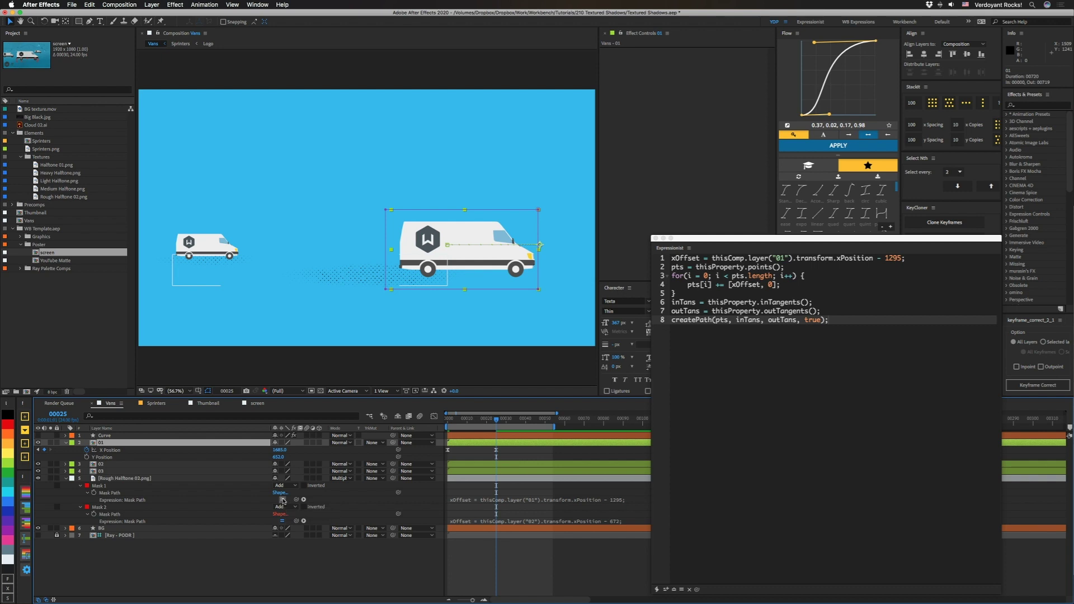
{"action": "left_click", "coordinate": [283, 499]}
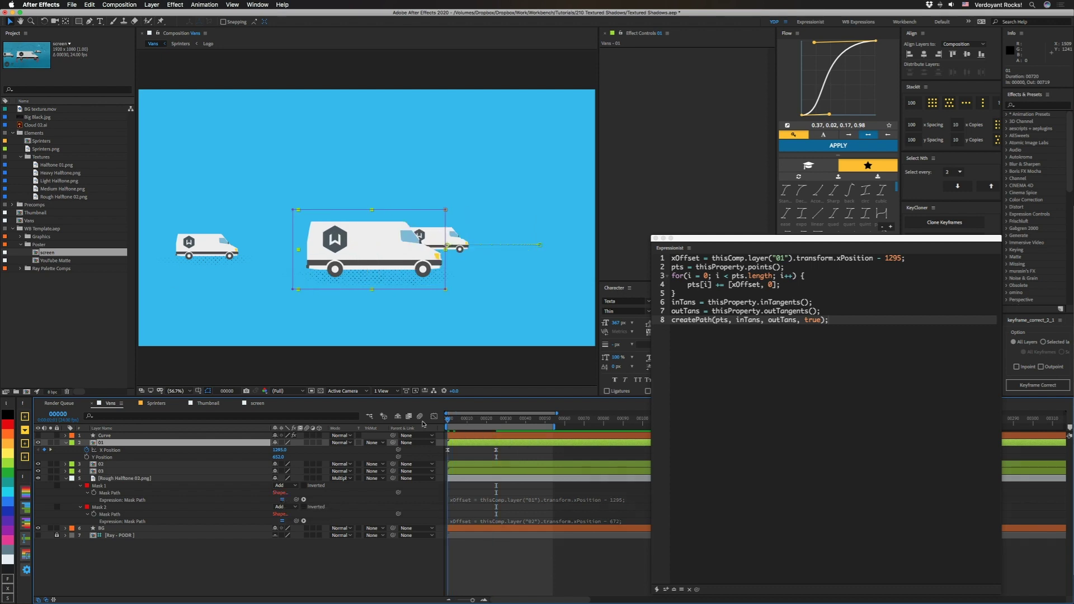
{"action": "key", "text": "Home"}
Move van 03 up and to the right in the composition
{"action": "left_click", "coordinate": [103, 478]}
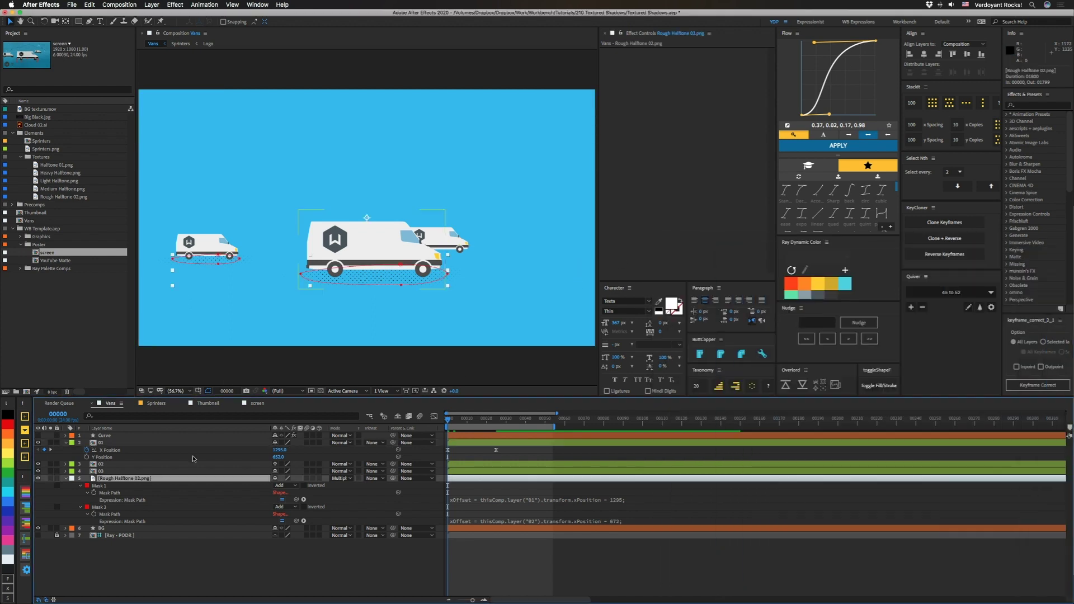
{"action": "left_click", "coordinate": [102, 471]}
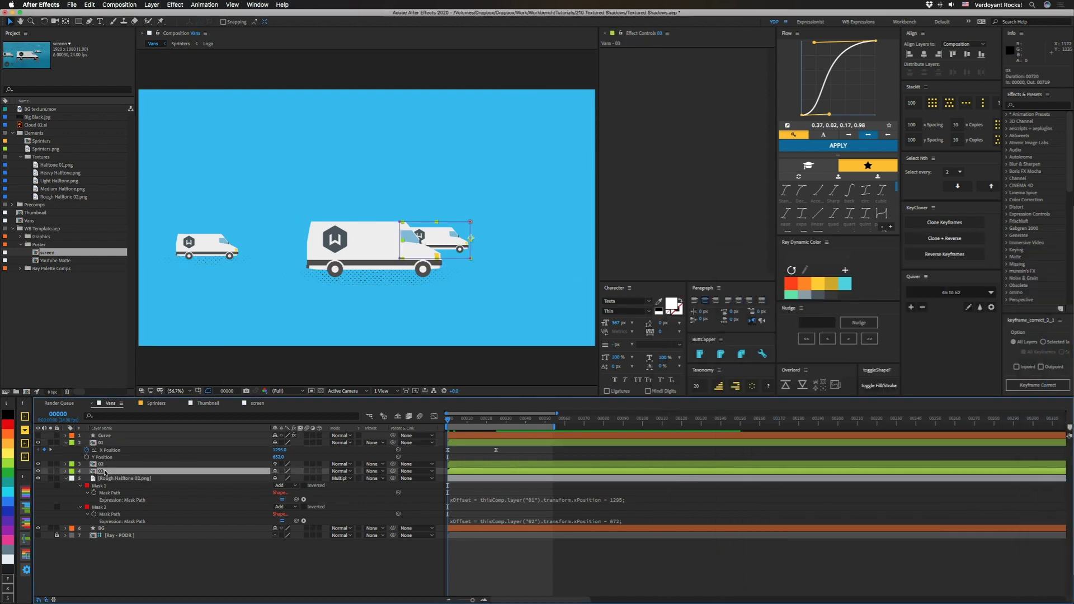
{"action": "left_click_drag", "start_coordinate": [468, 240], "coordinate": [518, 212]}
Draw a new curved Mask 3 on Rough Halftone 02 beneath van 03
{"action": "left_click", "coordinate": [138, 479]}
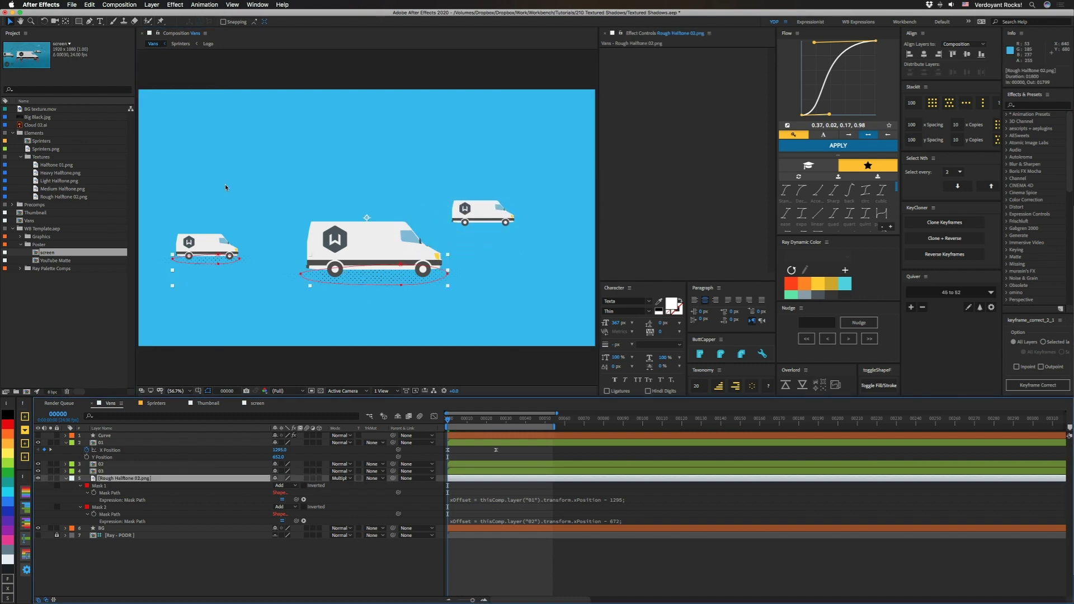
{"action": "left_click", "coordinate": [89, 21]}
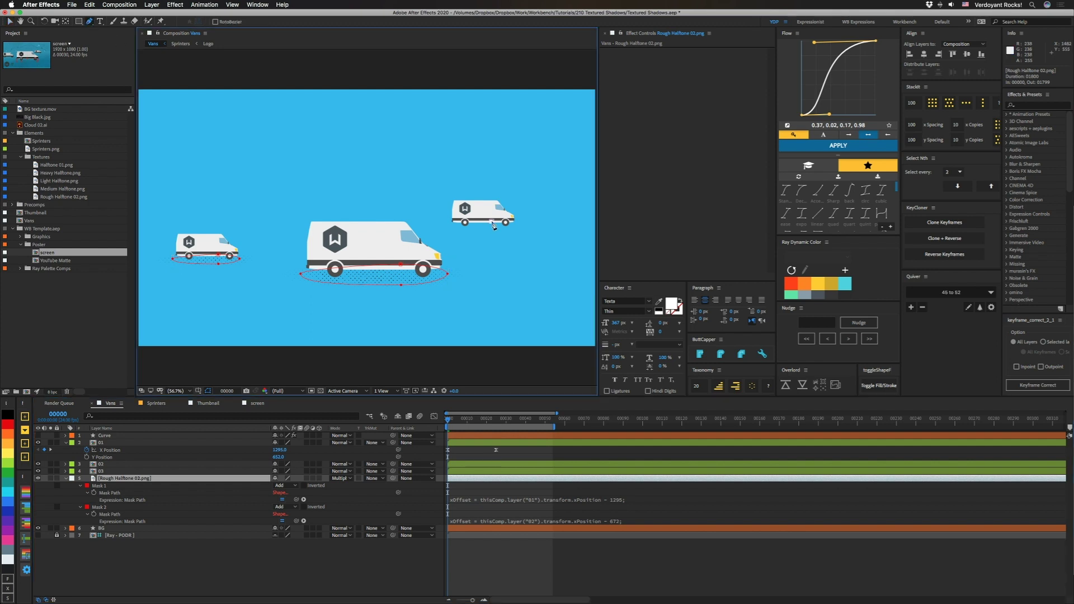
{"action": "left_click", "coordinate": [493, 226]}
{"action": "left_click", "coordinate": [515, 223]}
{"action": "left_click", "coordinate": [452, 231]}
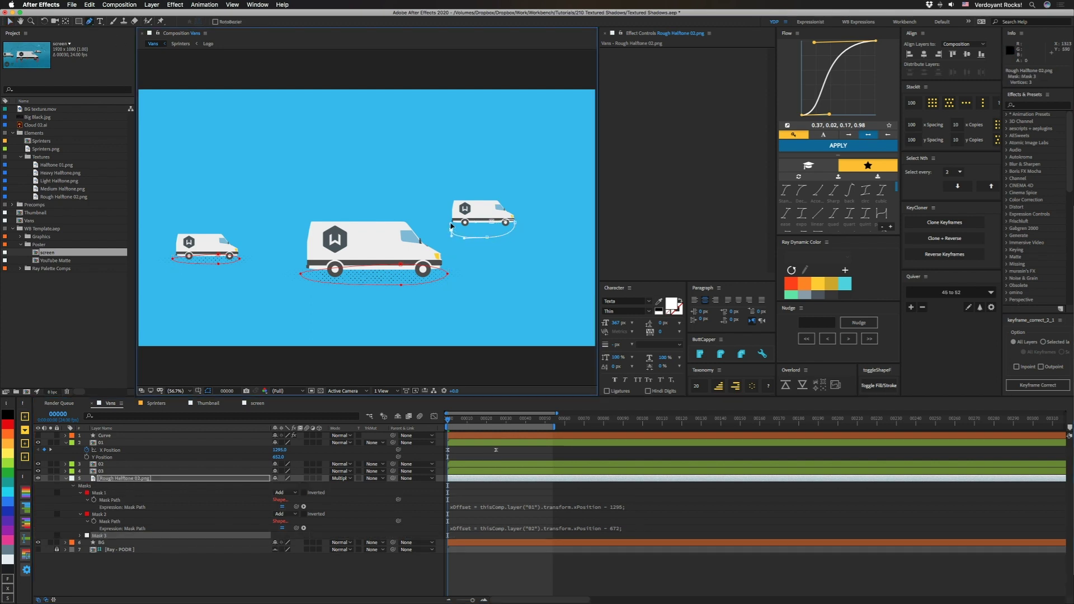
{"action": "left_click", "coordinate": [451, 234]}
{"action": "left_click", "coordinate": [493, 226]}
{"action": "left_click_drag", "start_coordinate": [452, 234], "coordinate": [454, 225]}
Feather Mask 3's edge and bring up its mask path expression in Expressionist
{"action": "key", "text": "f"}
{"action": "mouse_move", "coordinate": [277, 524]}
{"action": "left_mouse_down"}
{"action": "mouse_move", "coordinate": [313, 521]}
{"action": "mouse_move", "coordinate": [295, 523]}
{"action": "left_mouse_up"}
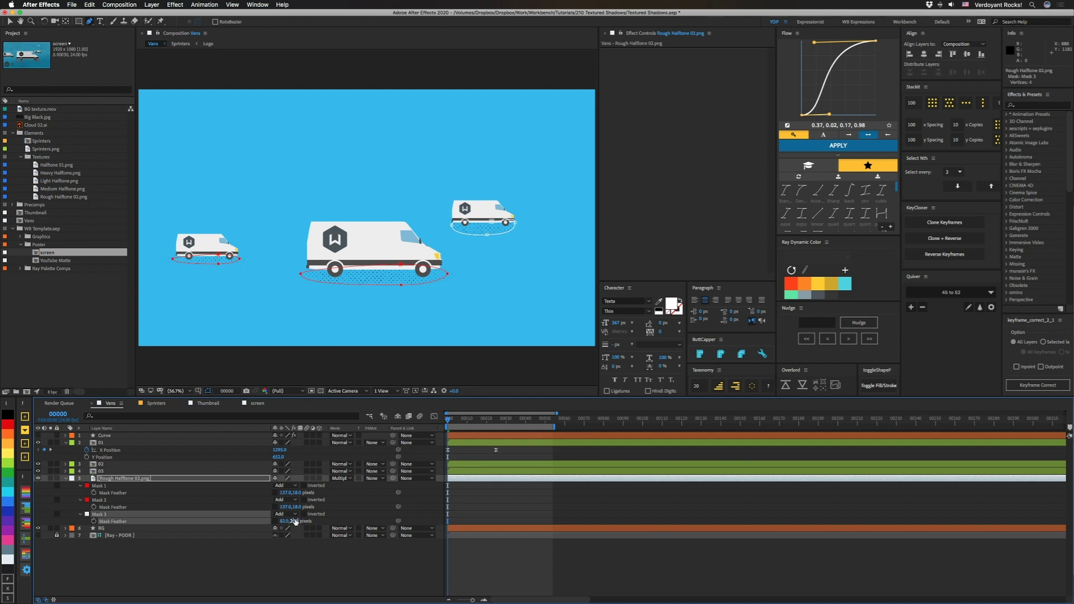
{"action": "key", "text": "m"}
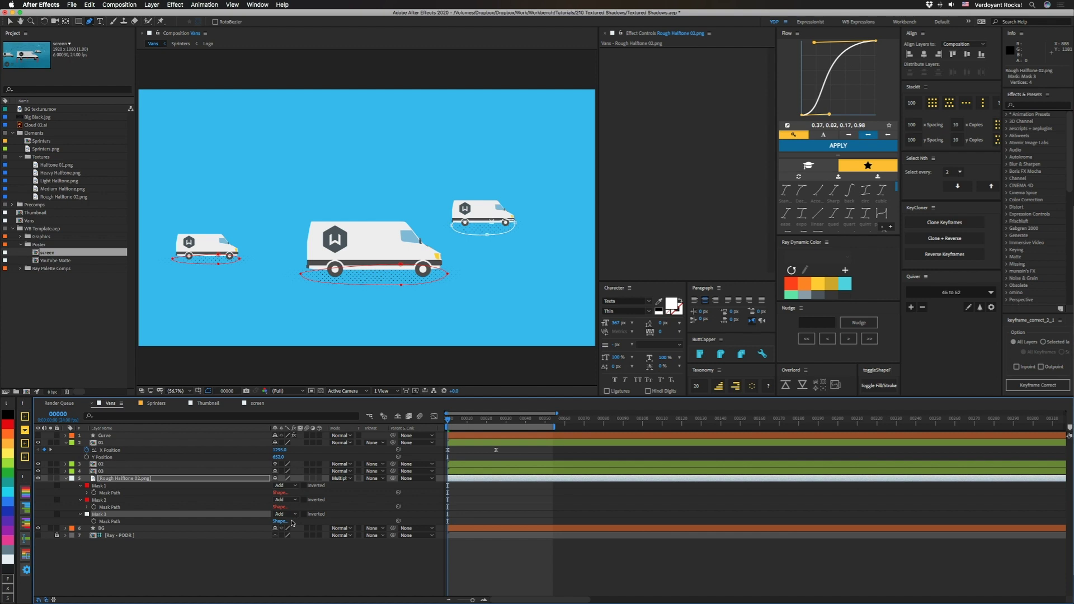
{"action": "left_click", "coordinate": [107, 522]}
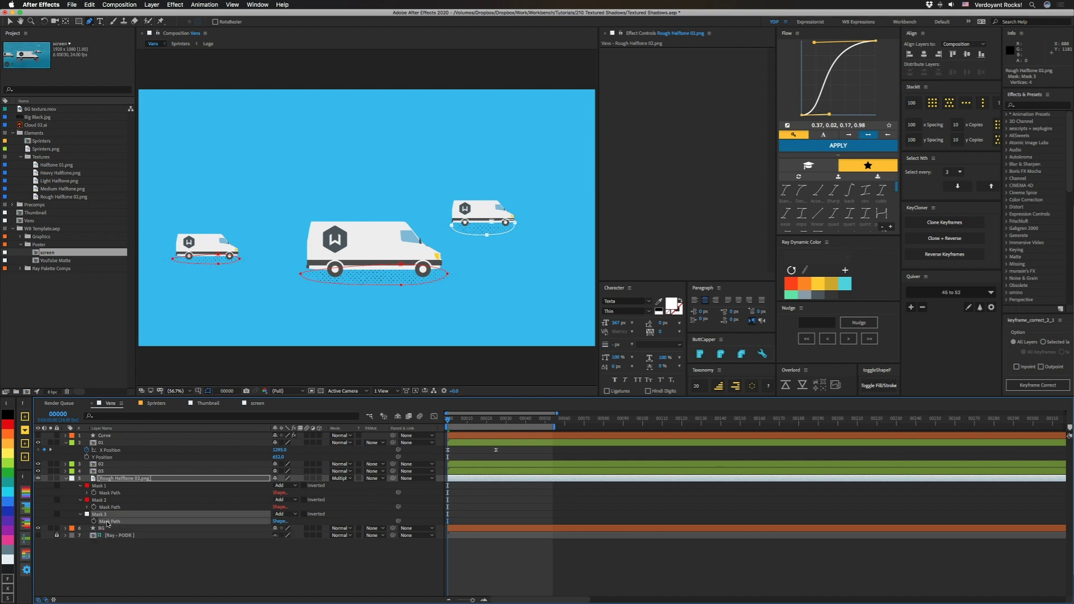
{"action": "key", "text": "ctrl+shift+e"}
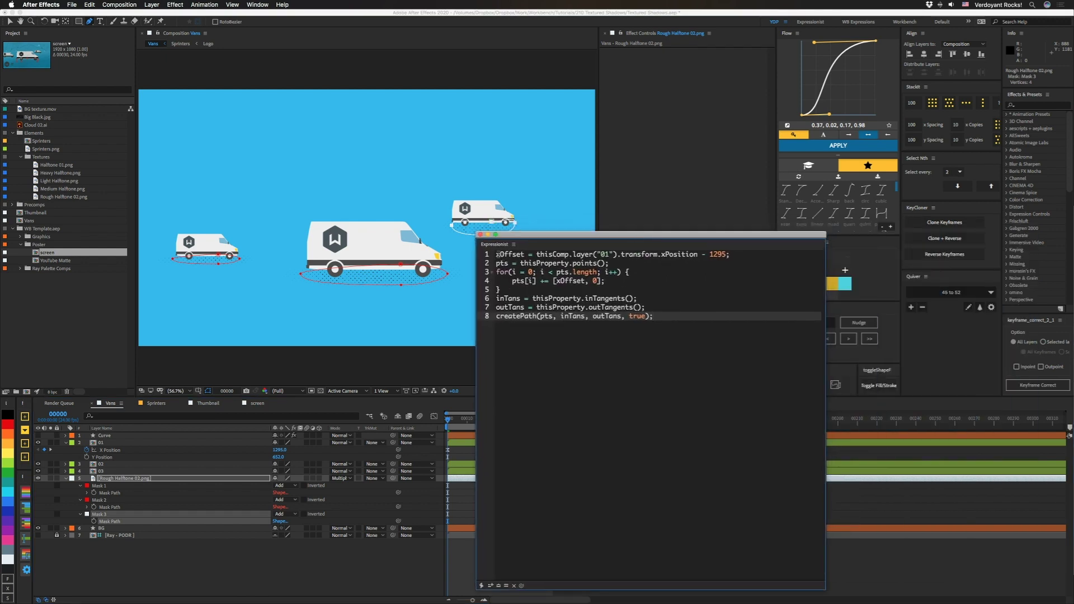
Edit expression line 1 so offset uses layer "03" transform.position minus 1295
{"action": "left_click", "coordinate": [478, 255]}
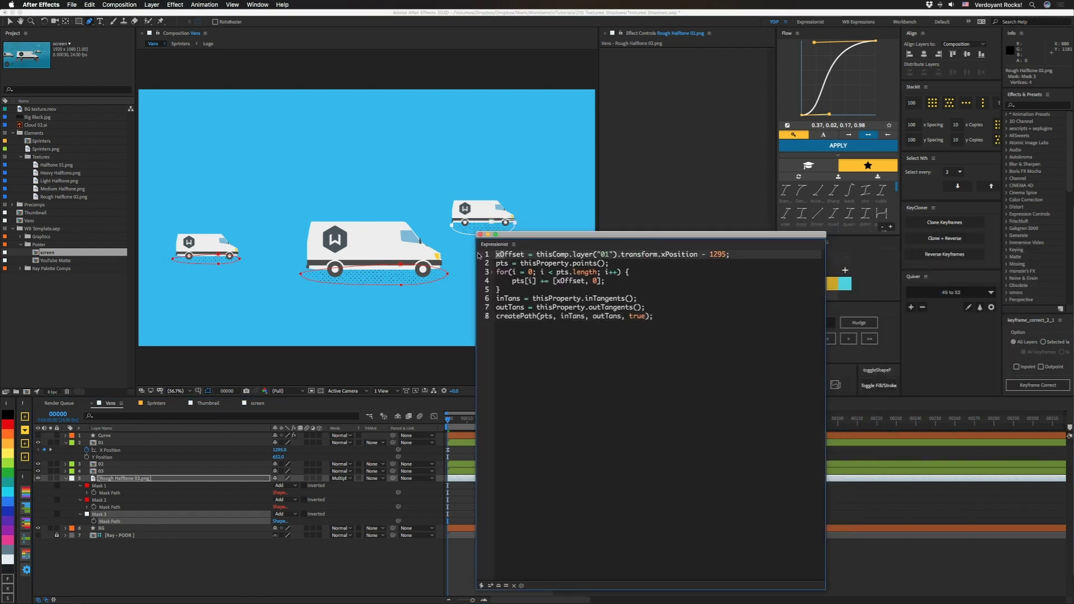
{"action": "key", "text": "Delete"}
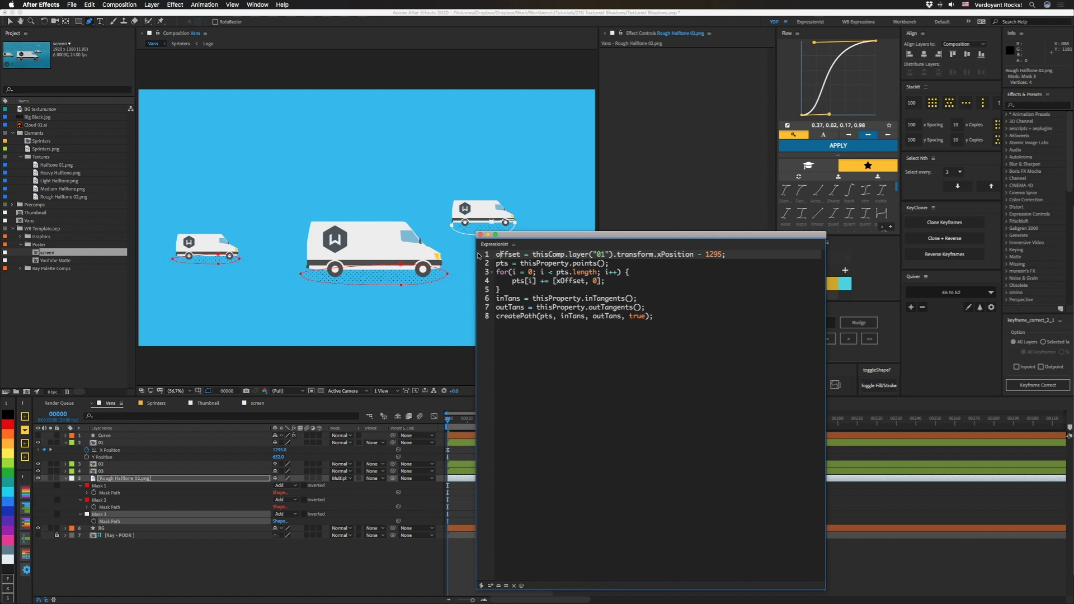
{"action": "key", "text": "BackSpace"}
{"action": "type", "text": "3"}
{"action": "key", "text": "shift+Right"}
{"action": "key", "text": "shift+Right"}
{"action": "type", "text": "p"}
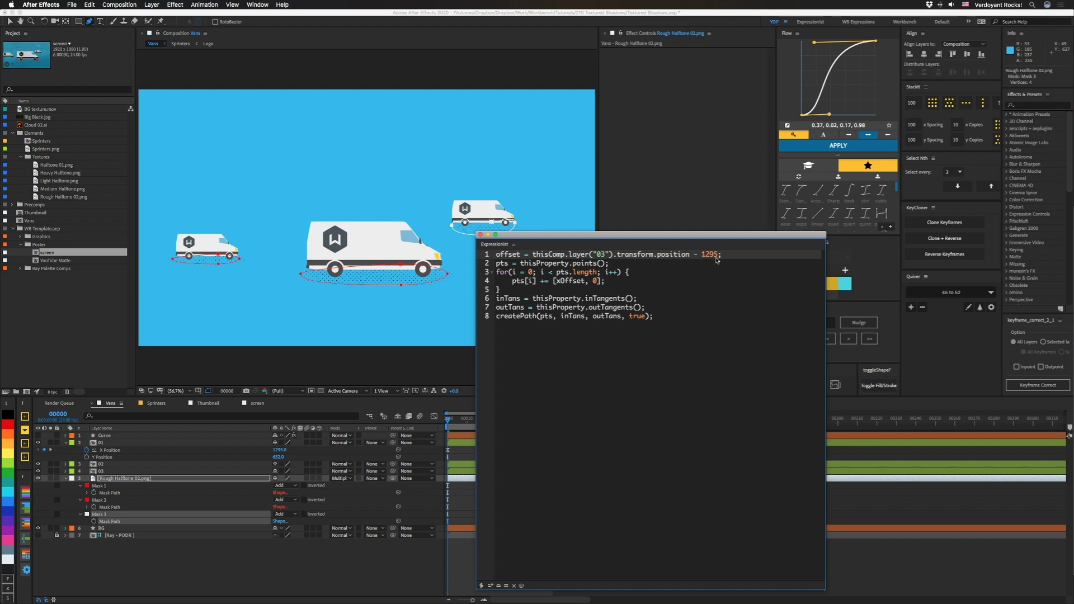
Reveal van 03's Position values and bring up the X Position options
{"action": "left_click", "coordinate": [104, 471]}
{"action": "key", "text": "p"}
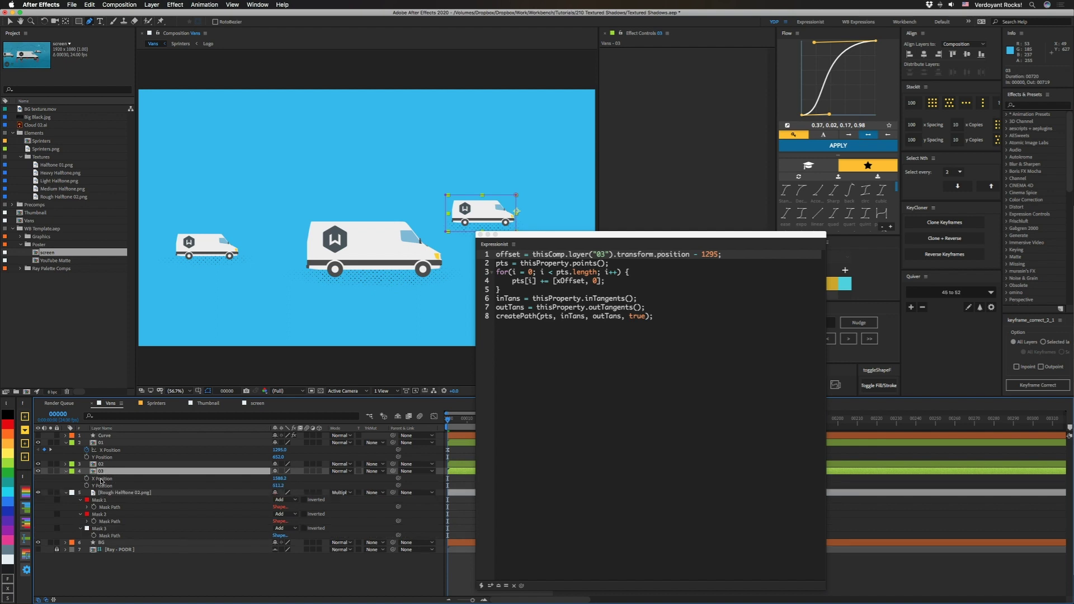
{"action": "right_click", "coordinate": [102, 481]}
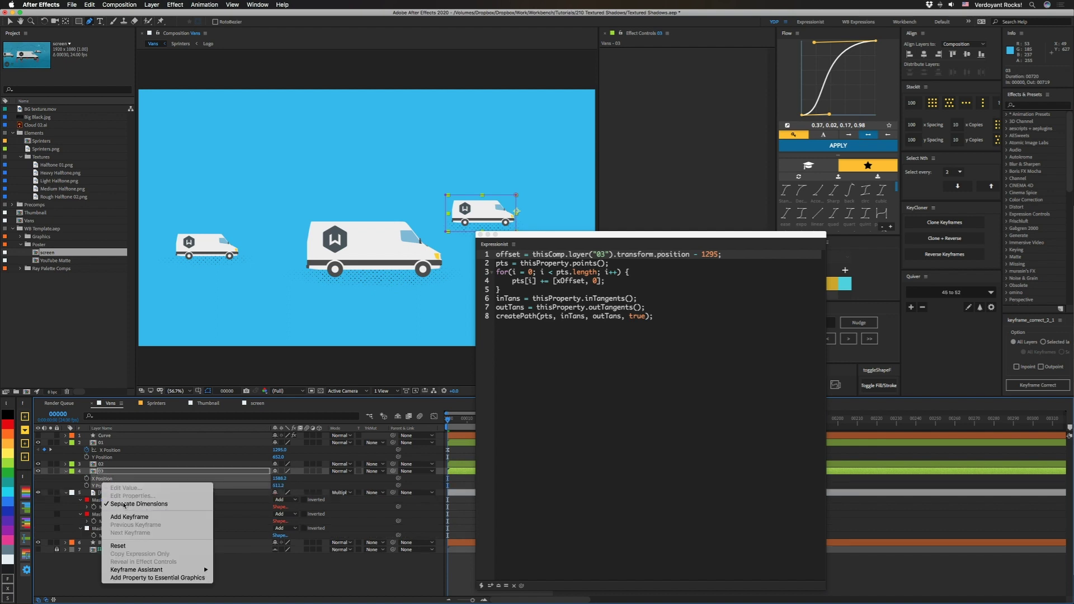
Merge van 03's position dimensions and set Position to 1588, 511
{"action": "left_click", "coordinate": [124, 503]}
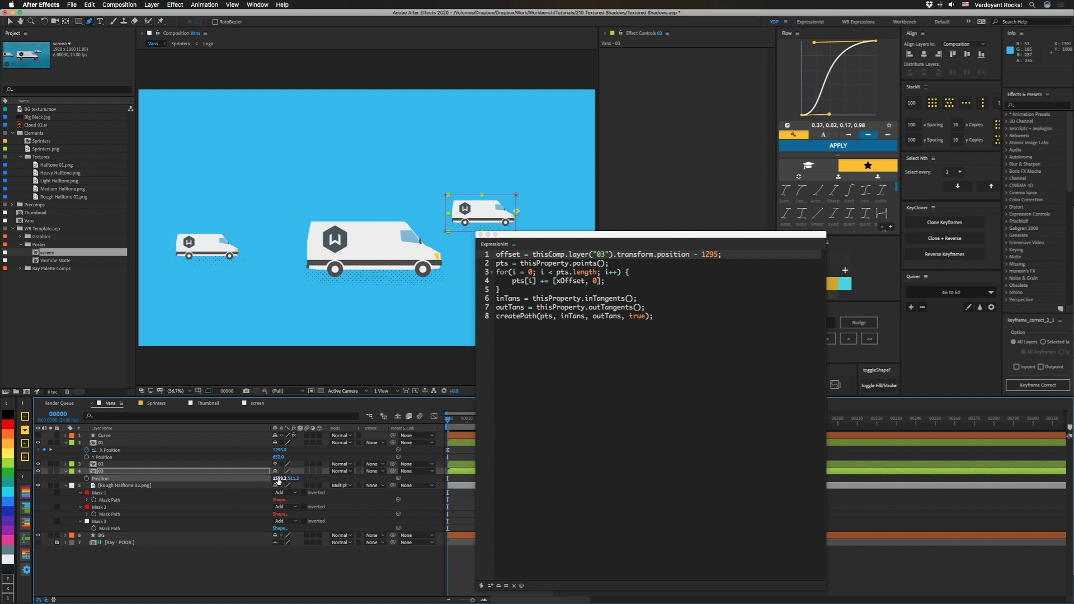
{"action": "left_click", "coordinate": [280, 478]}
{"action": "type", "text": "15"}
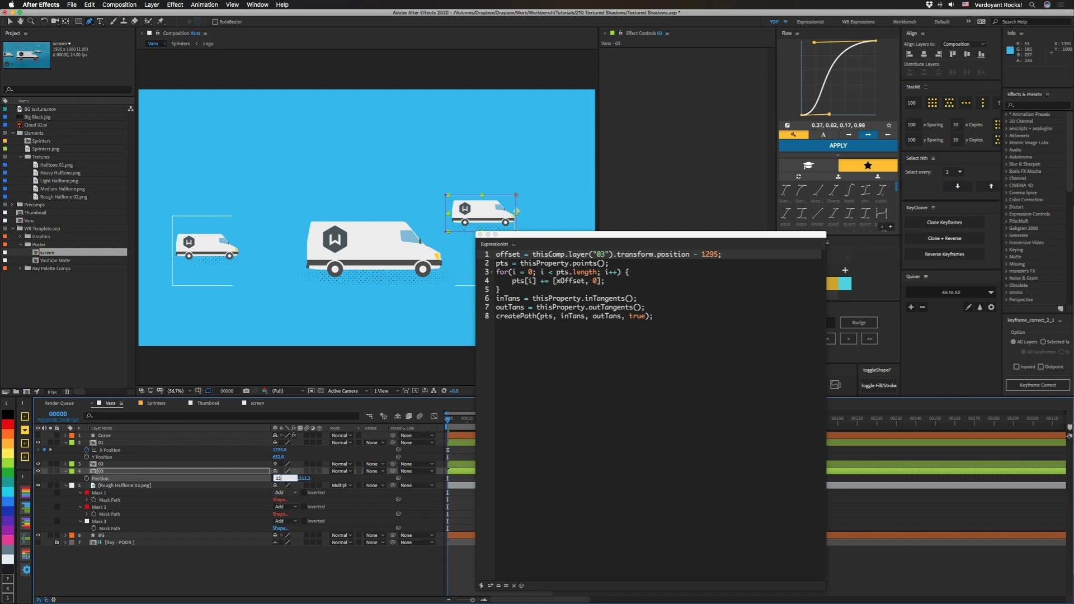
{"action": "type", "text": "88"}
{"action": "key", "text": "Tab"}
{"action": "type", "text": "511"}
{"action": "key", "text": "Return"}
Replace 1295 in the expression's offset with [1588, 511]
{"action": "left_click", "coordinate": [703, 254]}
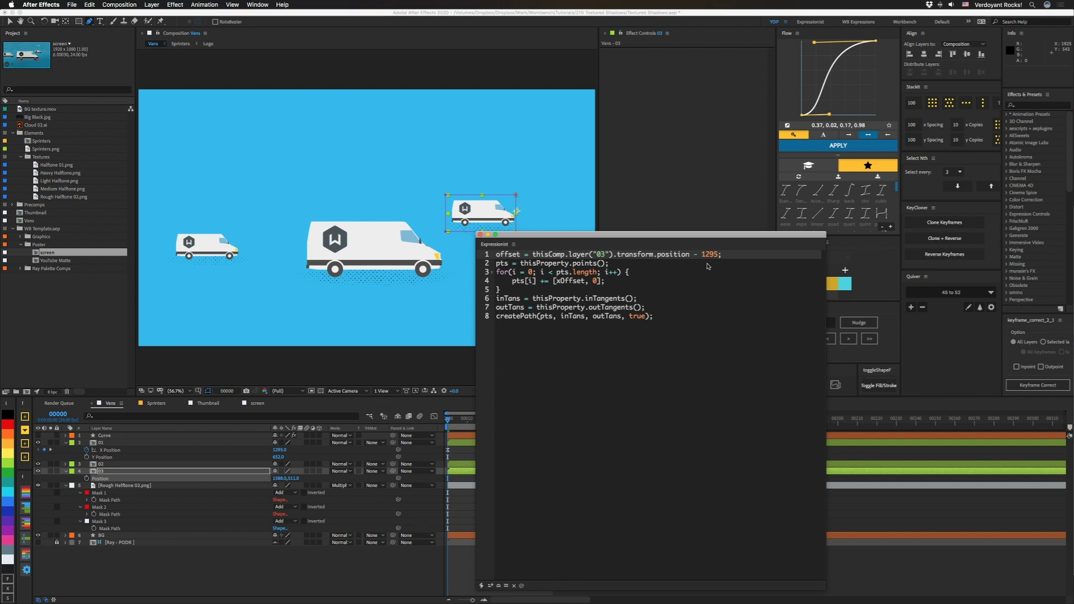
{"action": "type", "text": "["}
{"action": "key", "text": "shift+Right"}
{"action": "key", "text": "shift+Right"}
{"action": "key", "text": "shift+Right"}
{"action": "key", "text": "shift+Right"}
{"action": "type", "text": "1588, 511"}
{"action": "key", "text": "Down"}
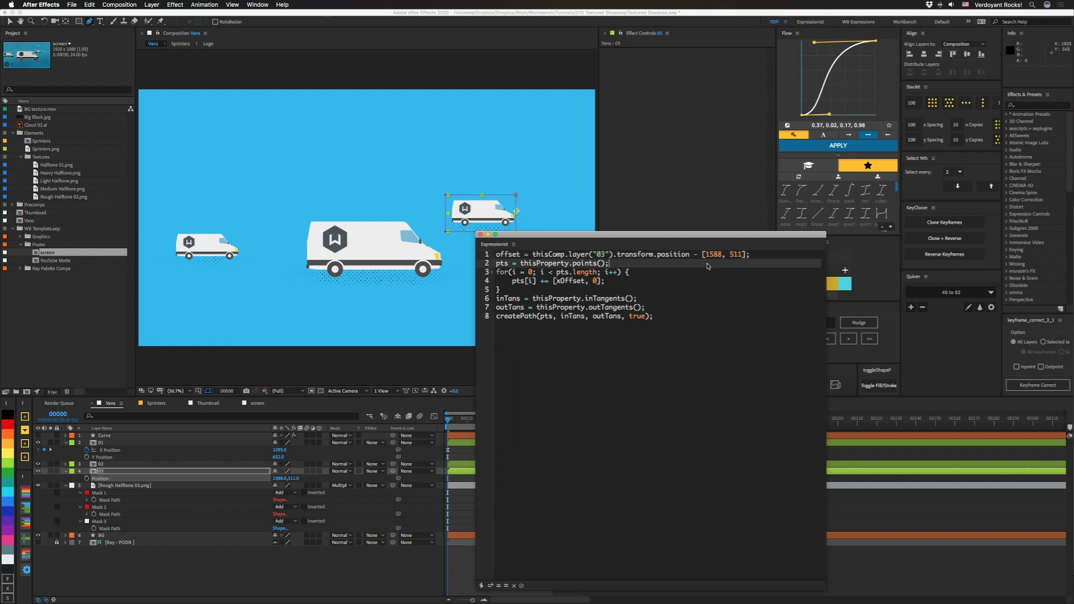
{"action": "key", "text": "Down"}
{"action": "key", "text": "Down"}
{"action": "key", "text": "Down"}
{"action": "key", "text": "Down"}
{"action": "key", "text": "Down"}
{"action": "key", "text": "Down"}
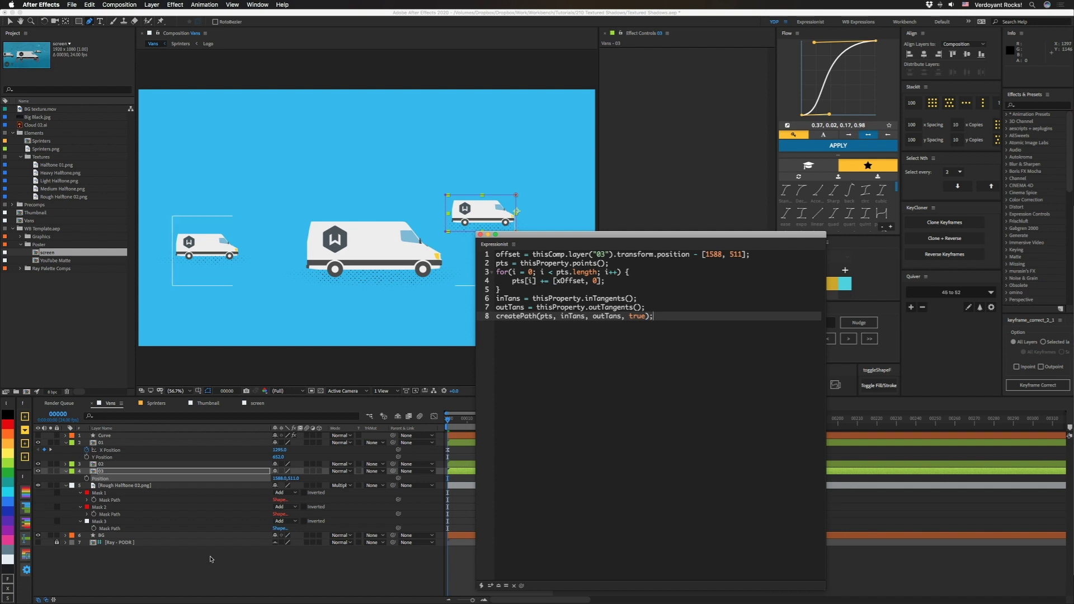
{"action": "left_click", "coordinate": [103, 529]}
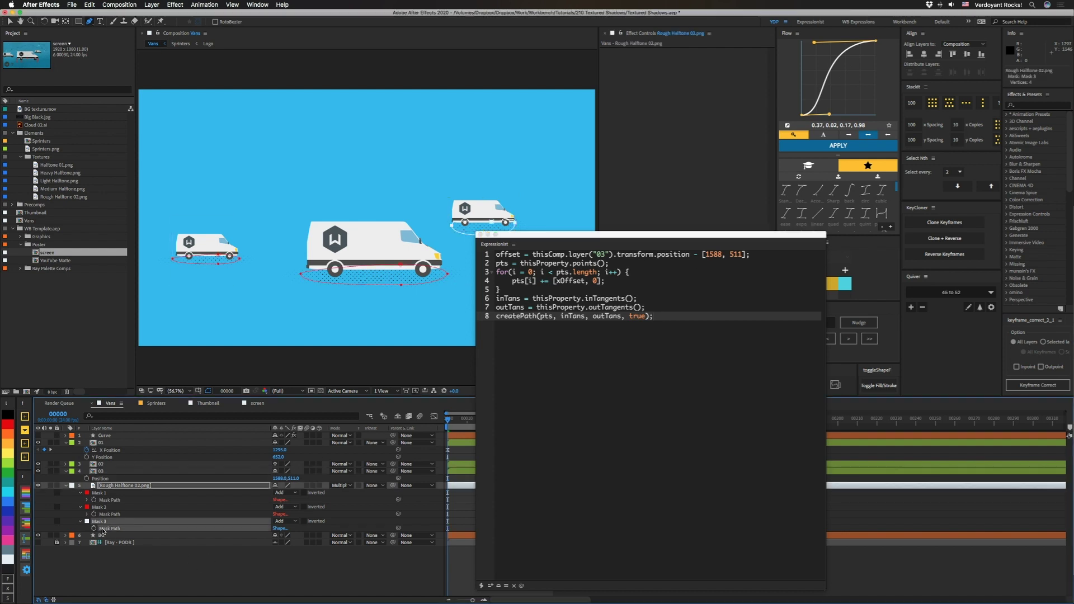
Apply the expression to Mask 3's path and open it to read the error
{"action": "left_click", "coordinate": [491, 587]}
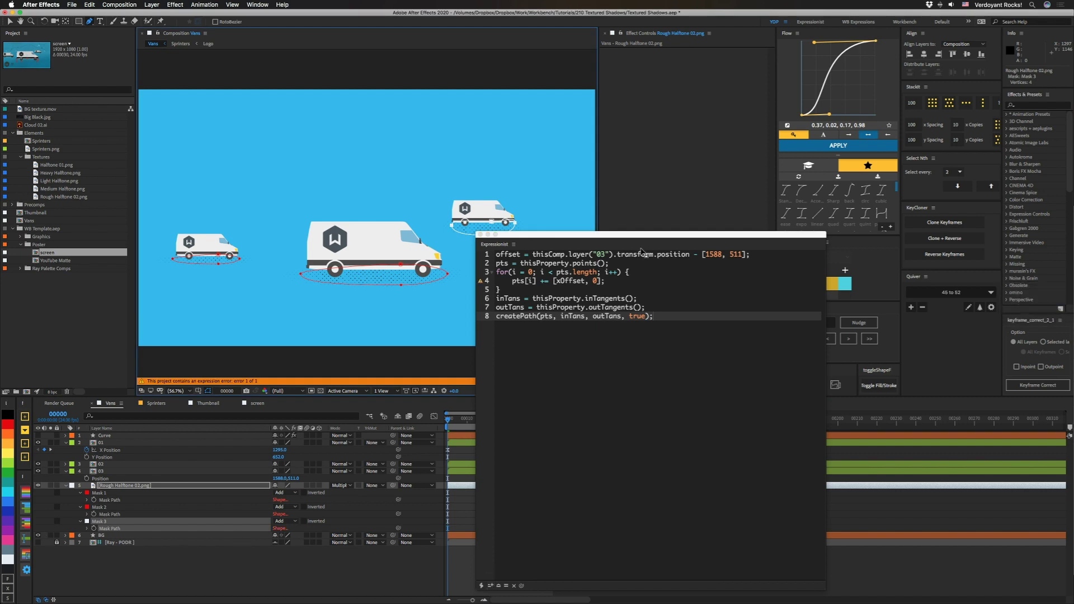
{"action": "left_click_drag", "start_coordinate": [645, 234], "coordinate": [936, 187]}
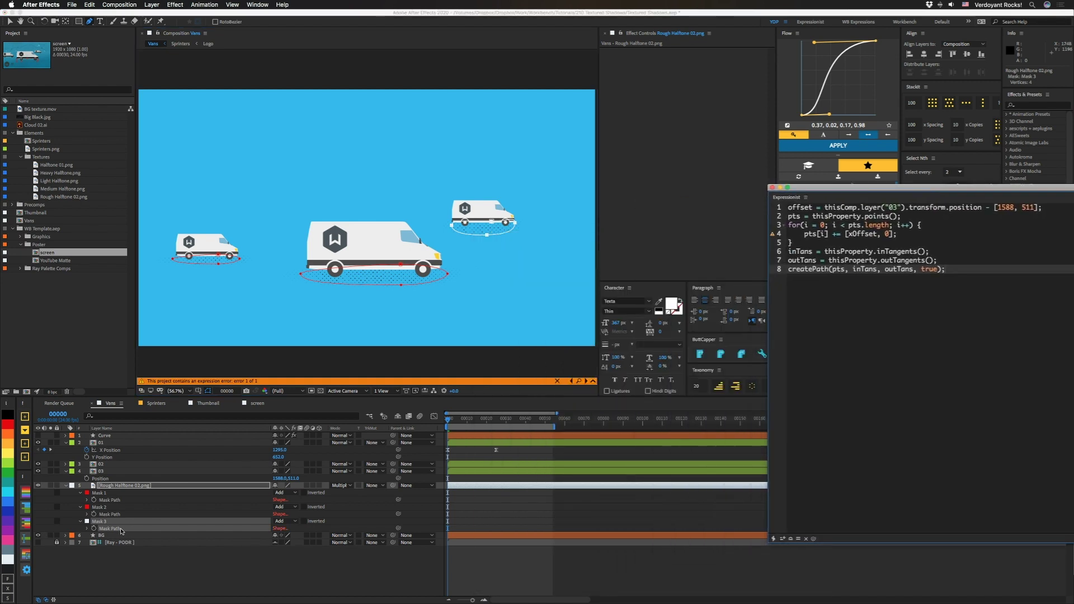
{"action": "left_click", "coordinate": [87, 528]}
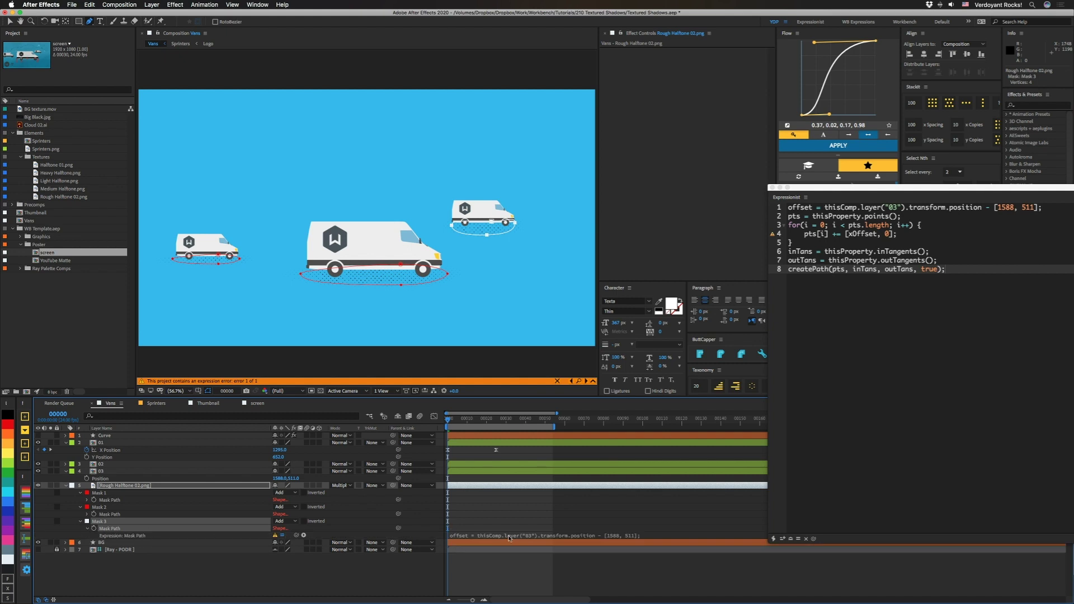
{"action": "left_click", "coordinate": [510, 536]}
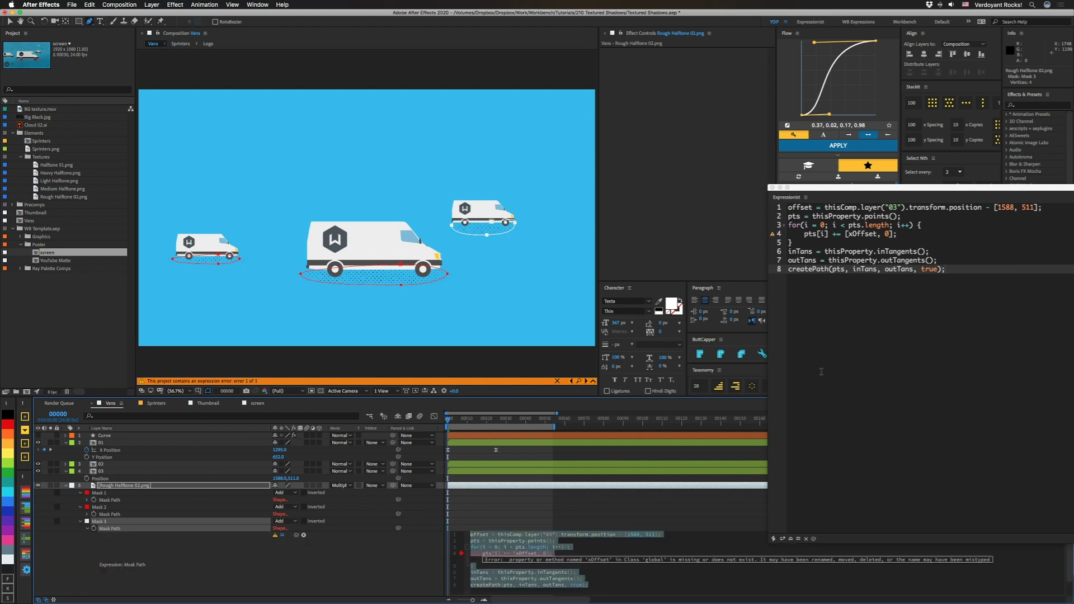
{"action": "left_click_drag", "start_coordinate": [883, 191], "coordinate": [654, 230]}
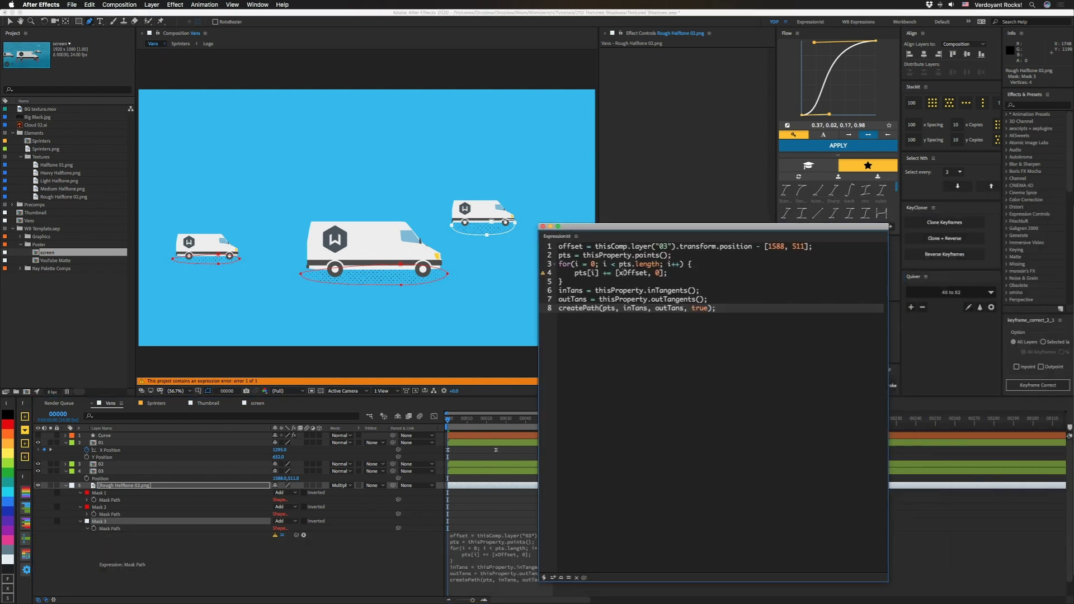
Change line 4 to add the full offset instead of xOffset and reapply, clearing the error
{"action": "left_click", "coordinate": [624, 273]}
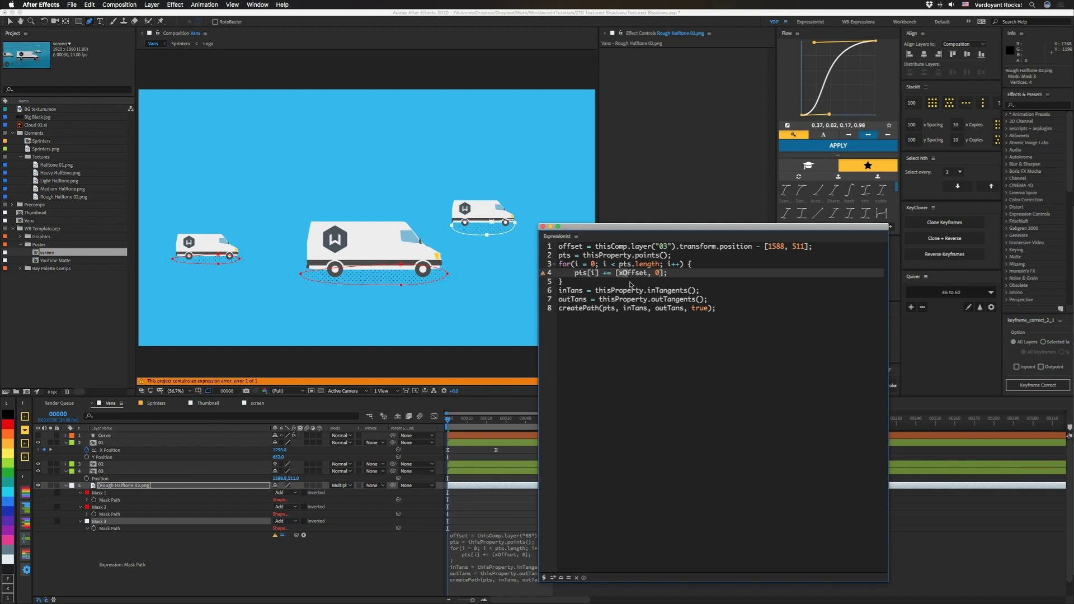
{"action": "key", "text": "BackSpace"}
{"action": "key", "text": "super+Return"}
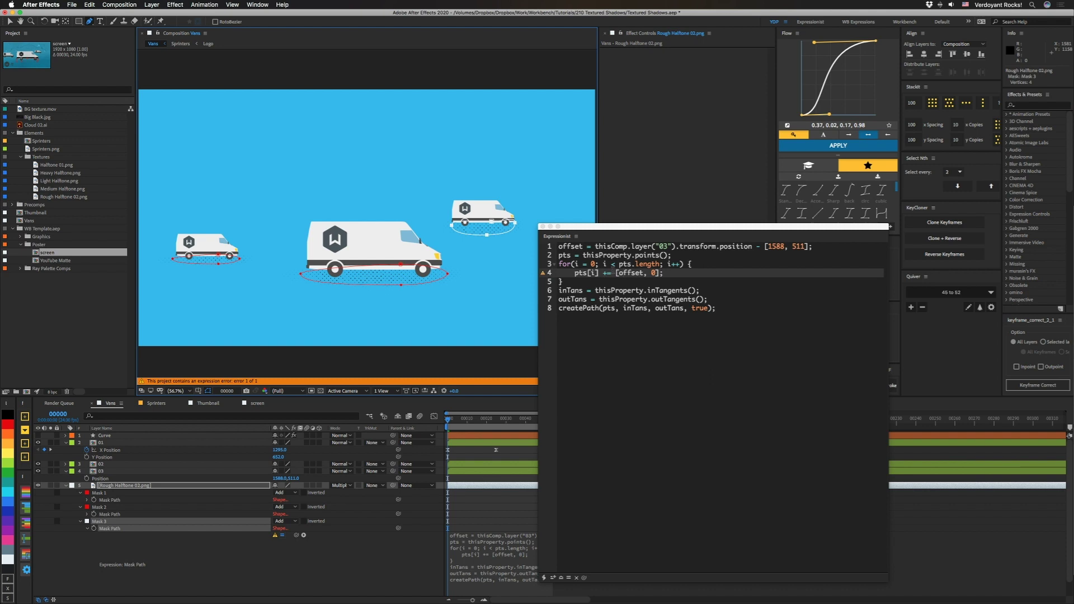
{"action": "left_click", "coordinate": [660, 274]}
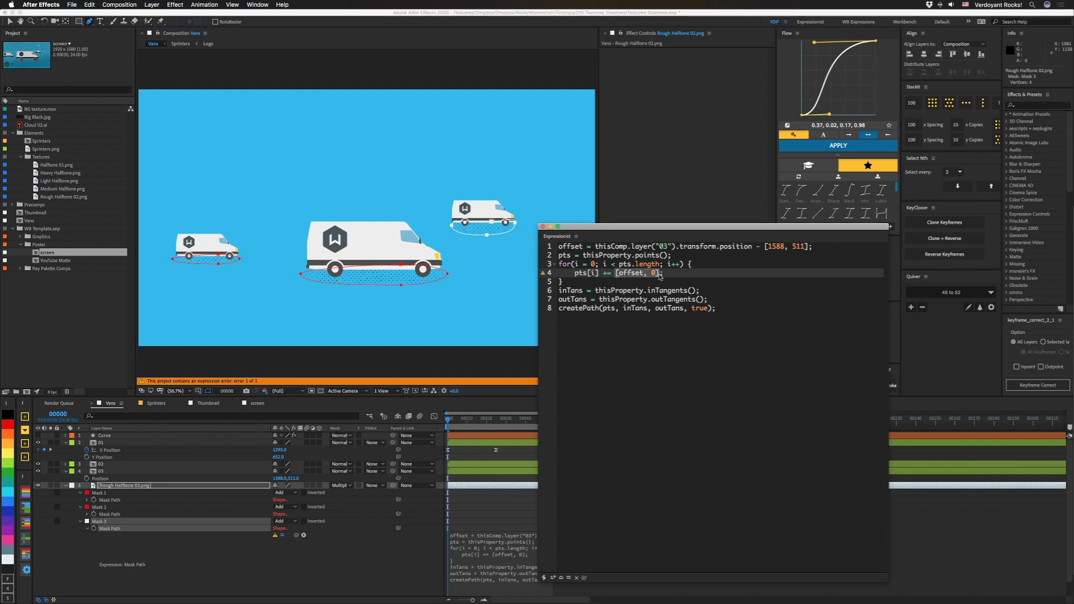
{"action": "type", "text": "offset"}
{"action": "left_click", "coordinate": [552, 577]}
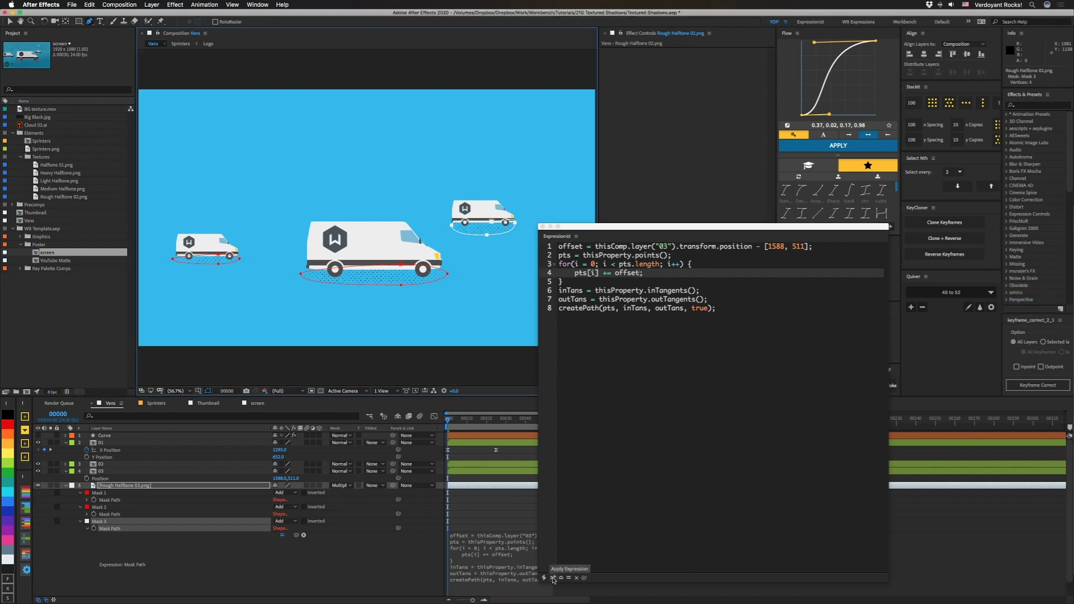
Close the expression editor and drag van 03 higher in the Vans composition
{"action": "left_click", "coordinate": [565, 218]}
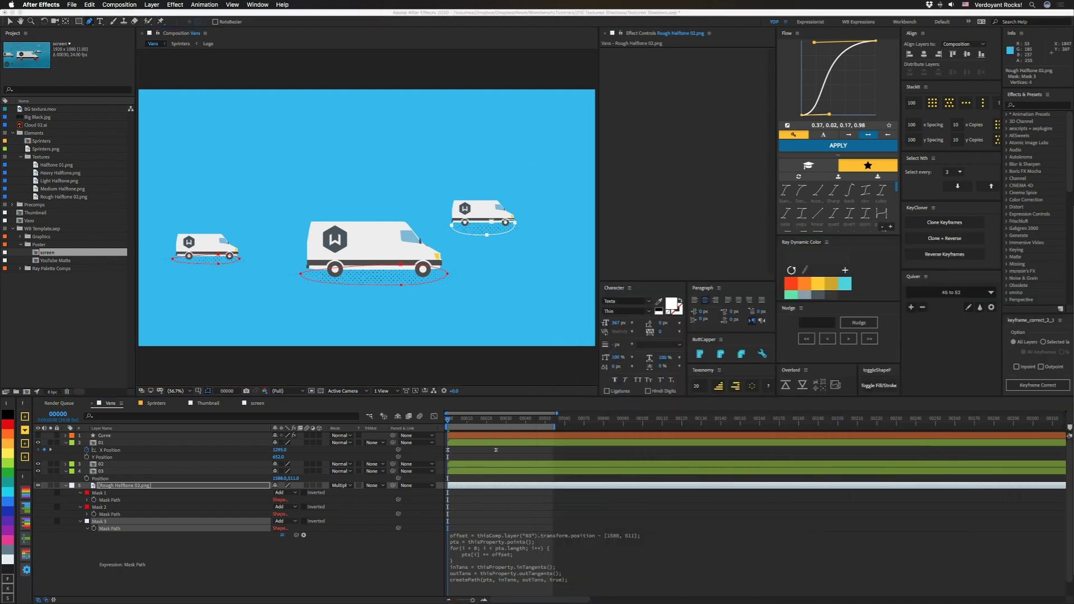
{"action": "left_click", "coordinate": [116, 471]}
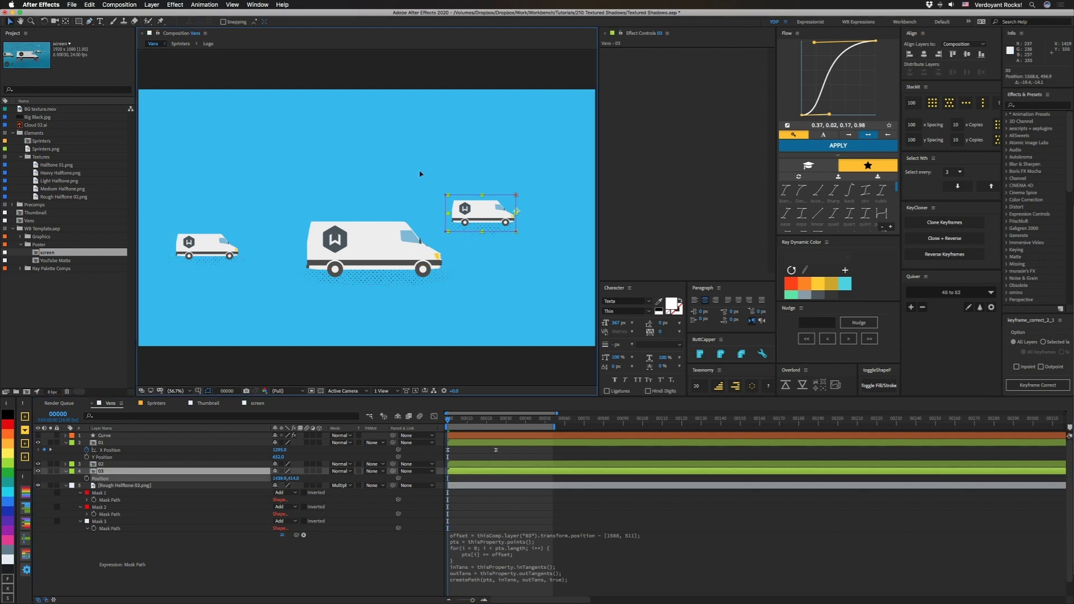
{"action": "left_click_drag", "start_coordinate": [500, 217], "coordinate": [479, 168]}
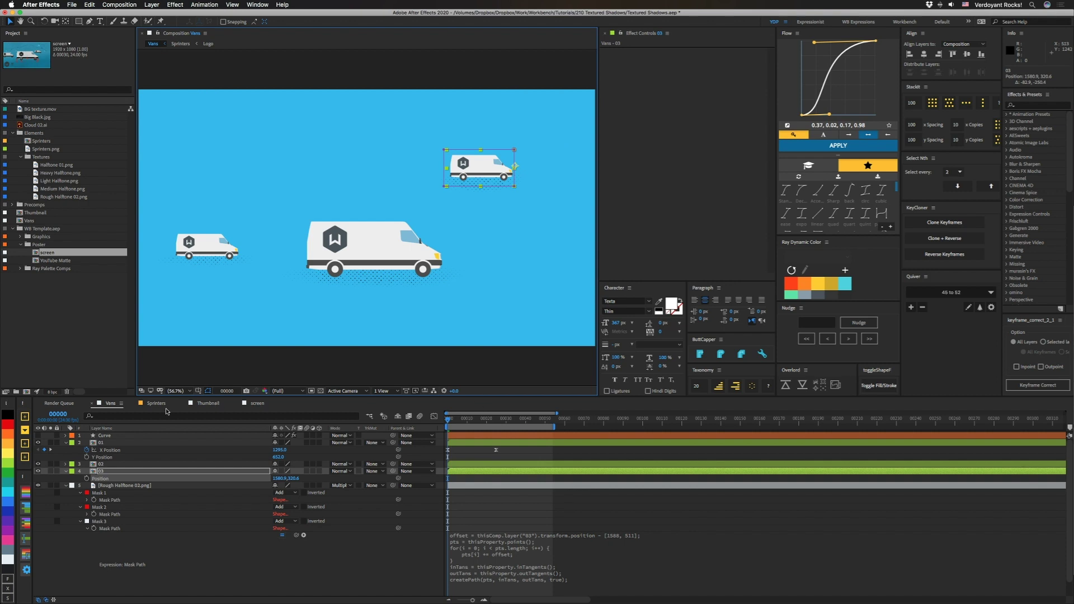
In the Thumbnail composition, hide the vans and shadows, FG Trees, Line and Rough Halftone 02 layers
{"action": "left_click", "coordinate": [202, 405]}
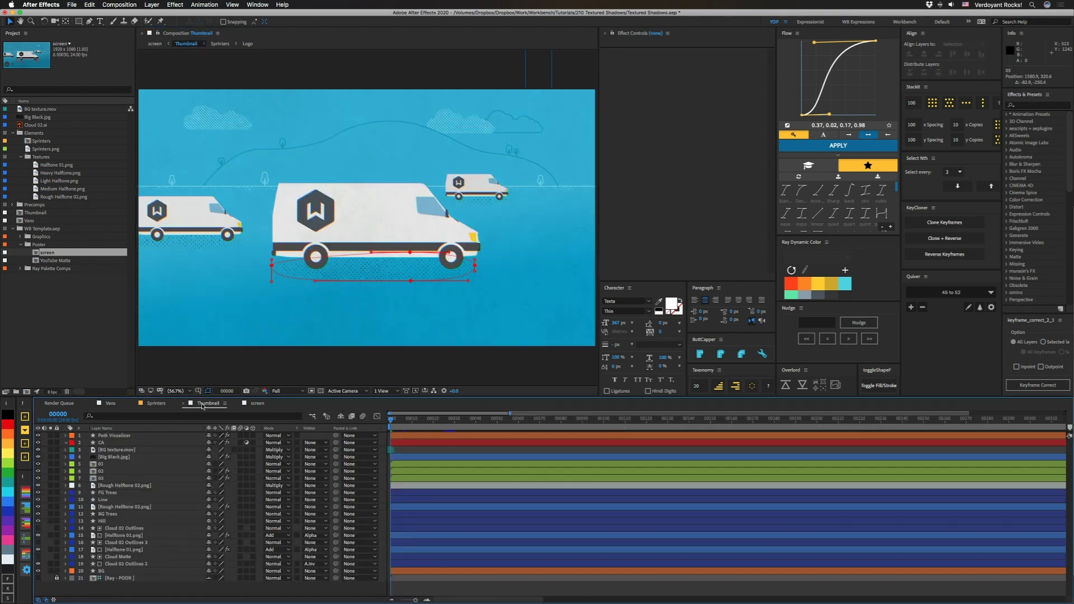
{"action": "left_click", "coordinate": [106, 435]}
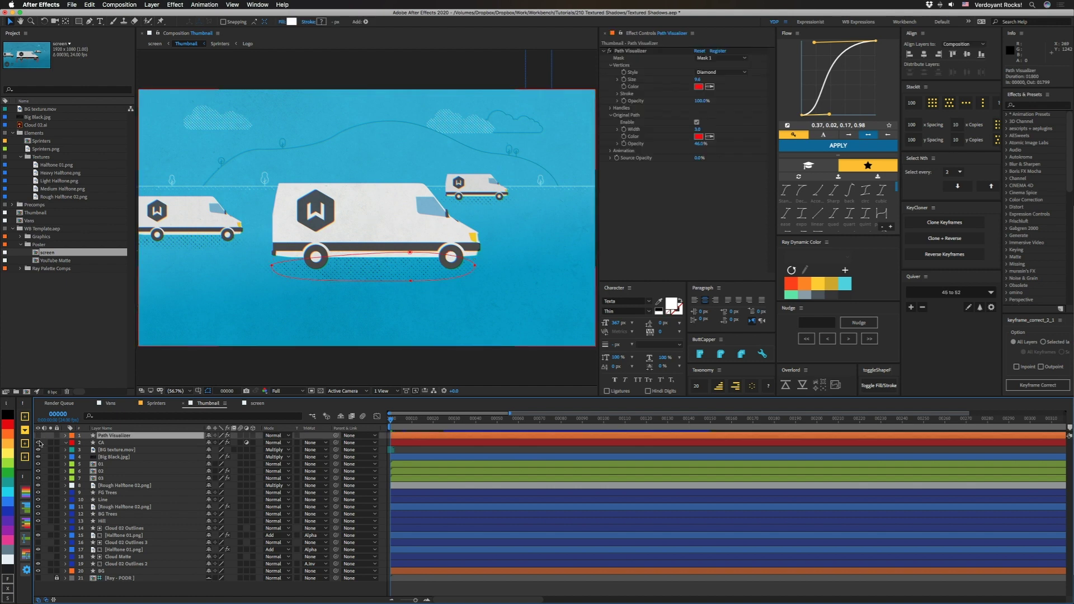
{"action": "left_click", "coordinate": [39, 443]}
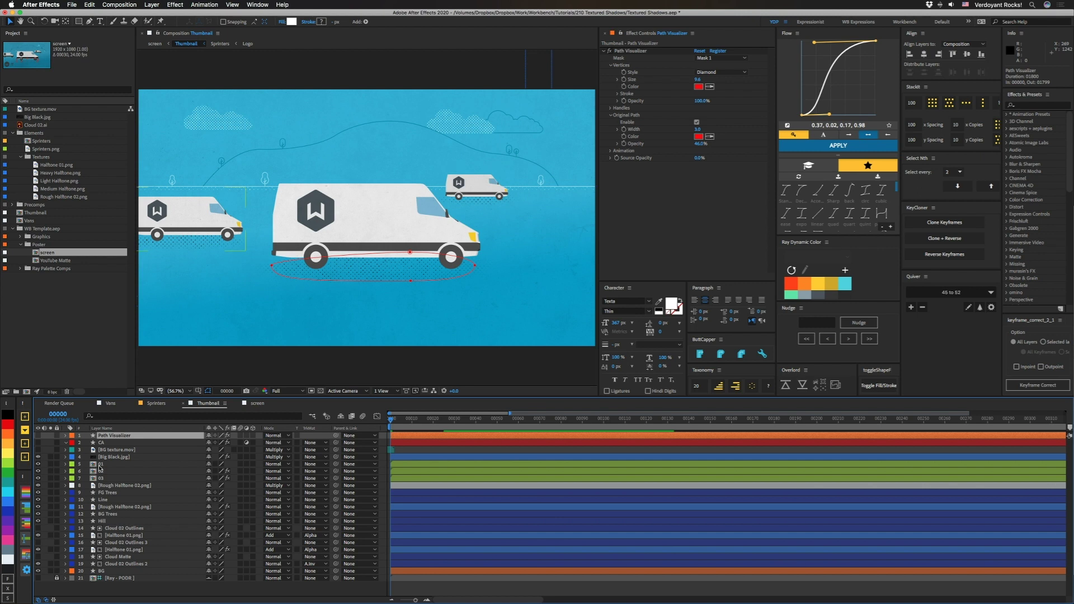
{"action": "left_click", "coordinate": [39, 457]}
{"action": "left_click", "coordinate": [39, 457]}
{"action": "left_click_drag", "start_coordinate": [38, 464], "coordinate": [38, 486]}
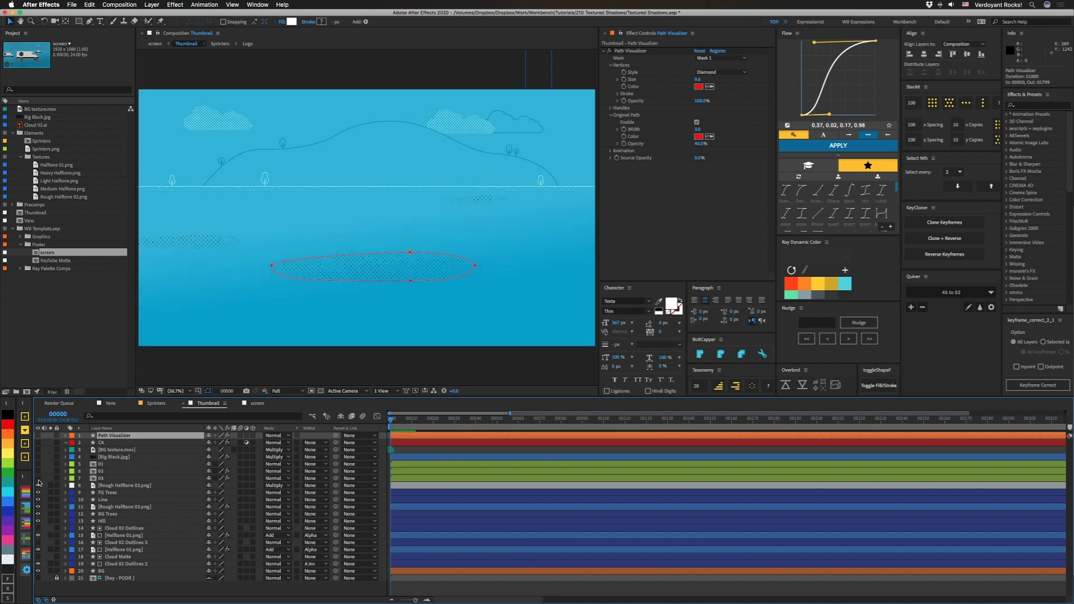
{"action": "left_click", "coordinate": [38, 492]}
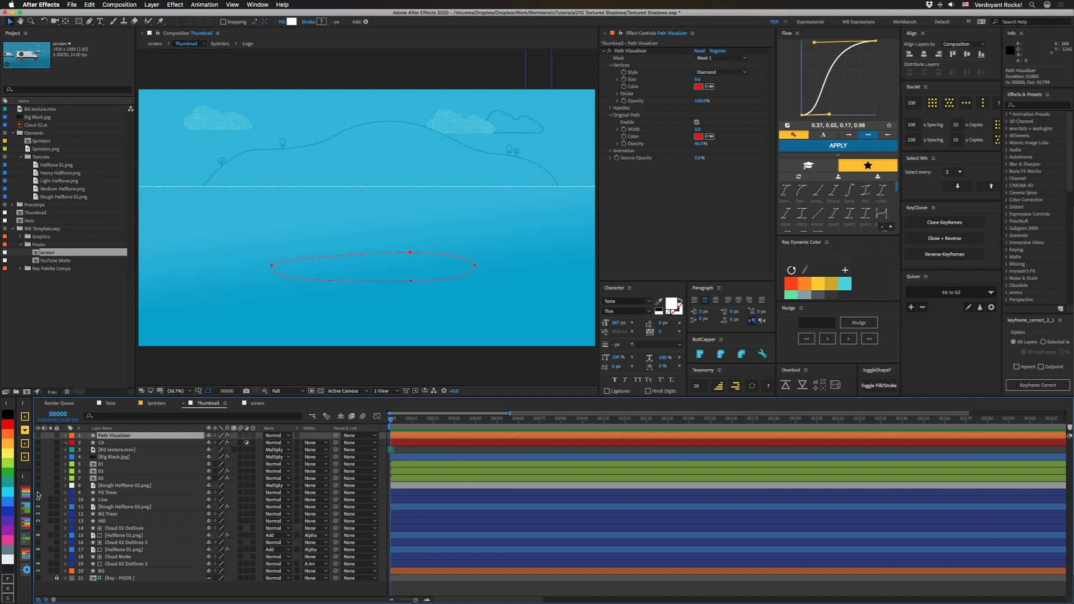
{"action": "left_click", "coordinate": [38, 499]}
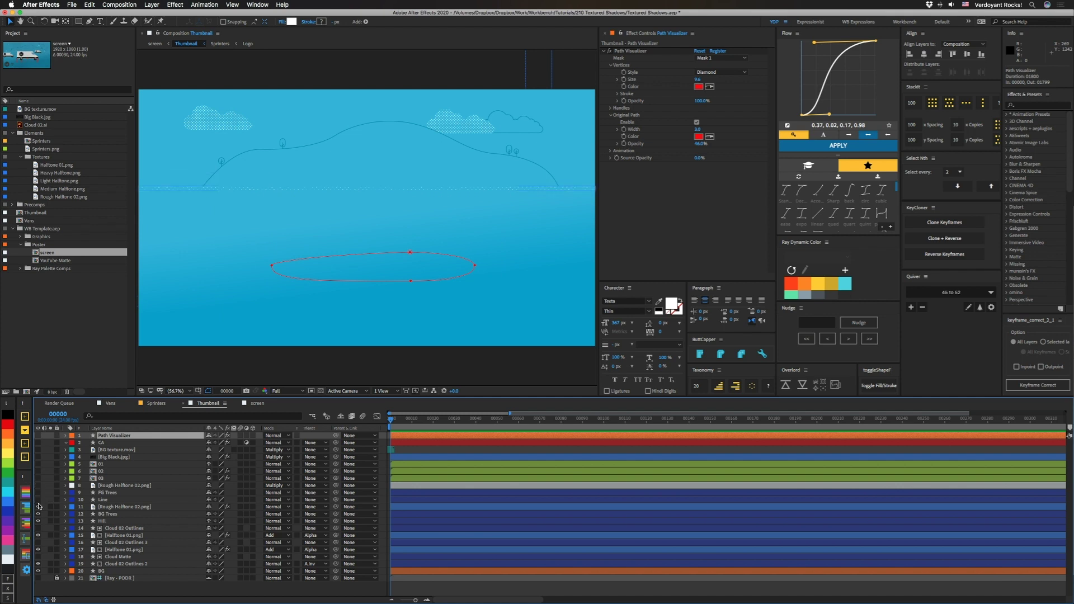
{"action": "left_click", "coordinate": [38, 507]}
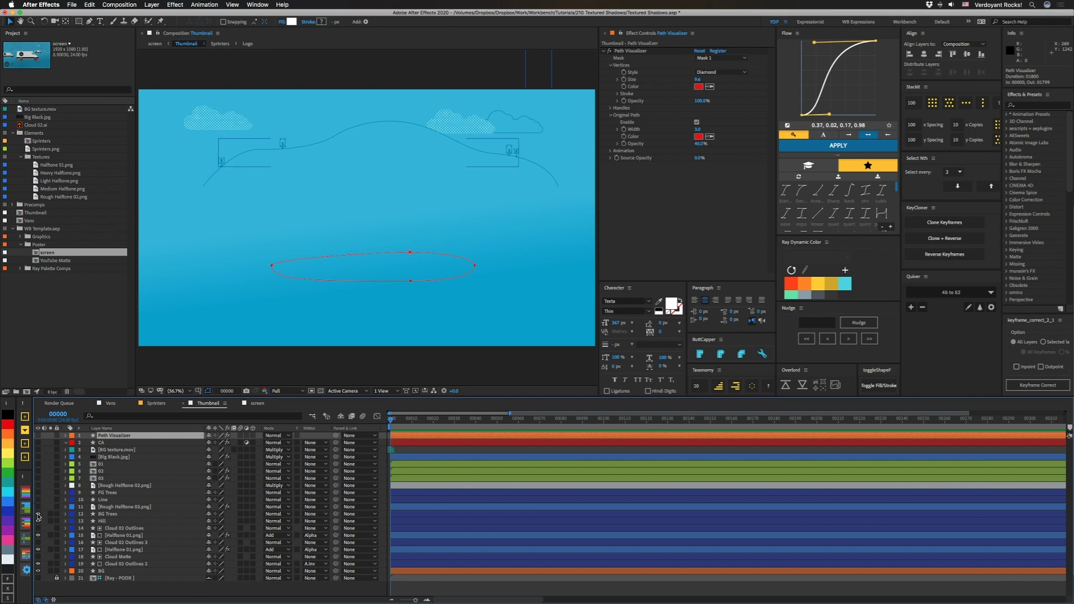